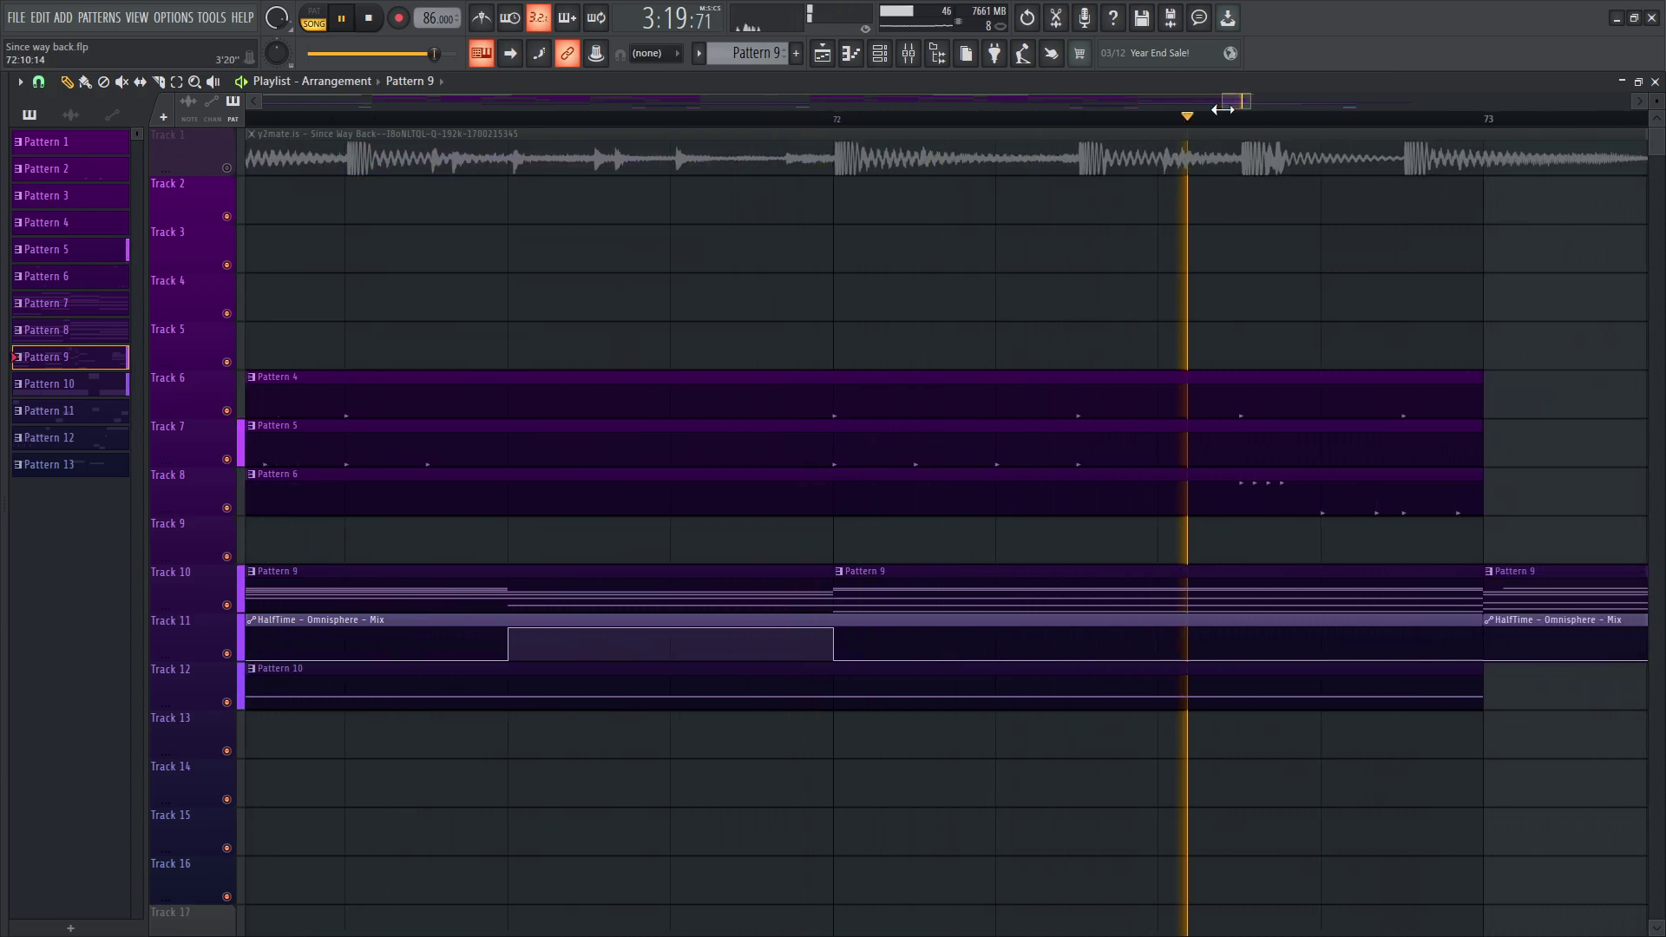
- Show the whole song arrangement in the playlist through its final bars and stop the playback
drag(1223, 108, 260, 102)
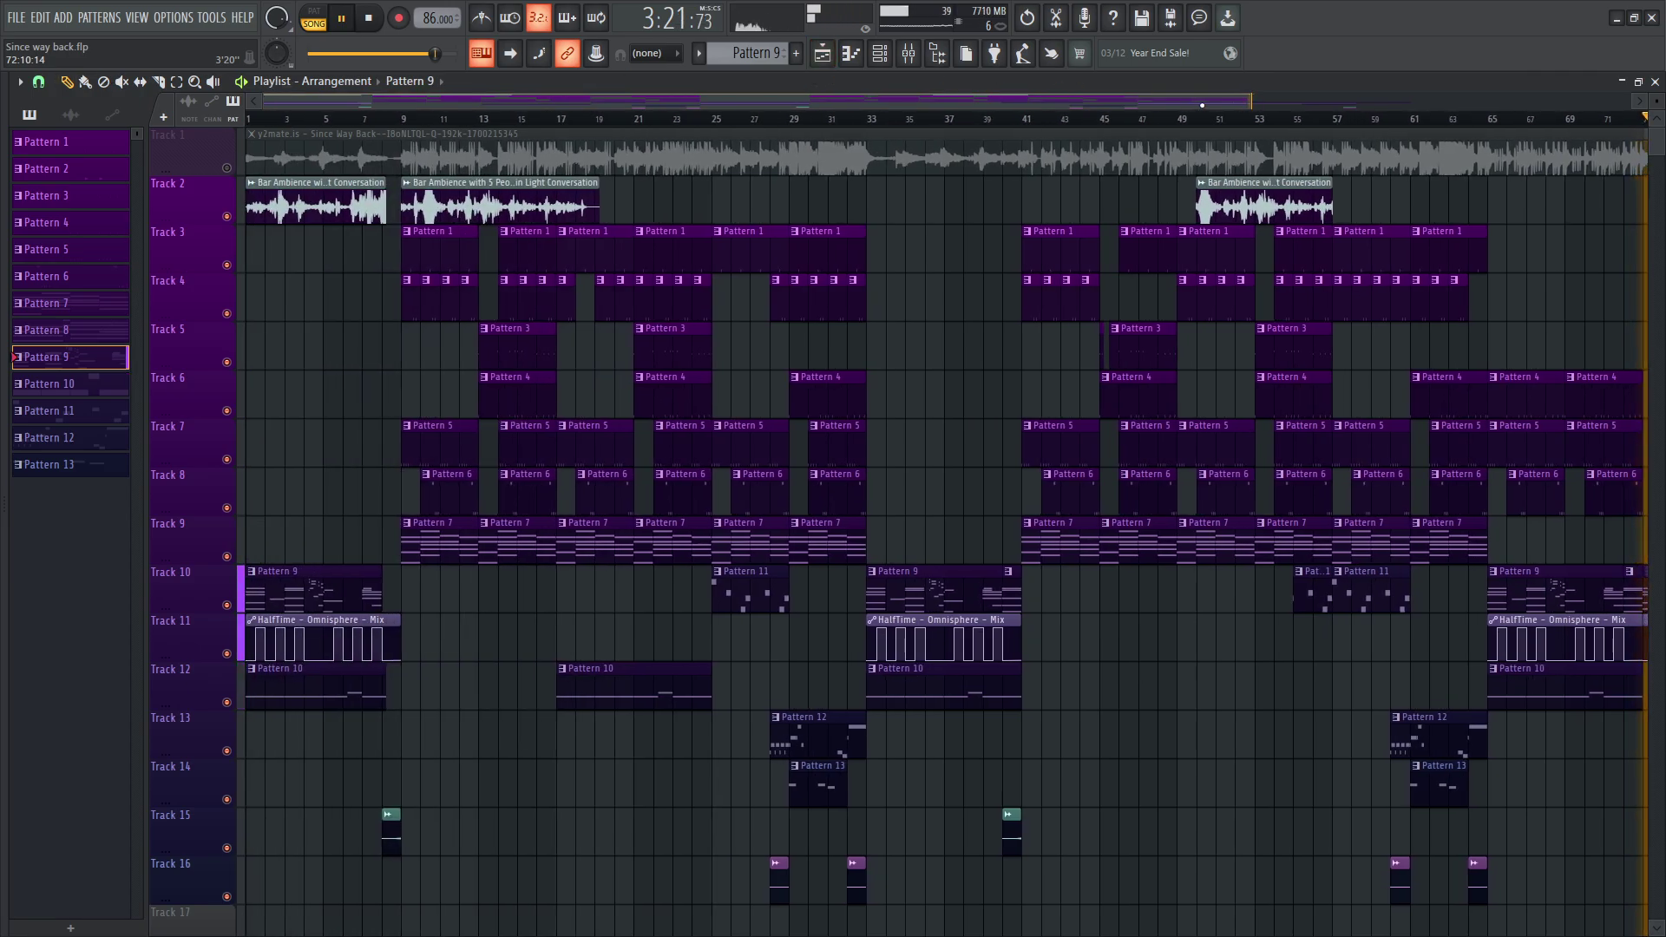
drag(1247, 102, 1527, 104)
scroll(1506, 278, down, 1)
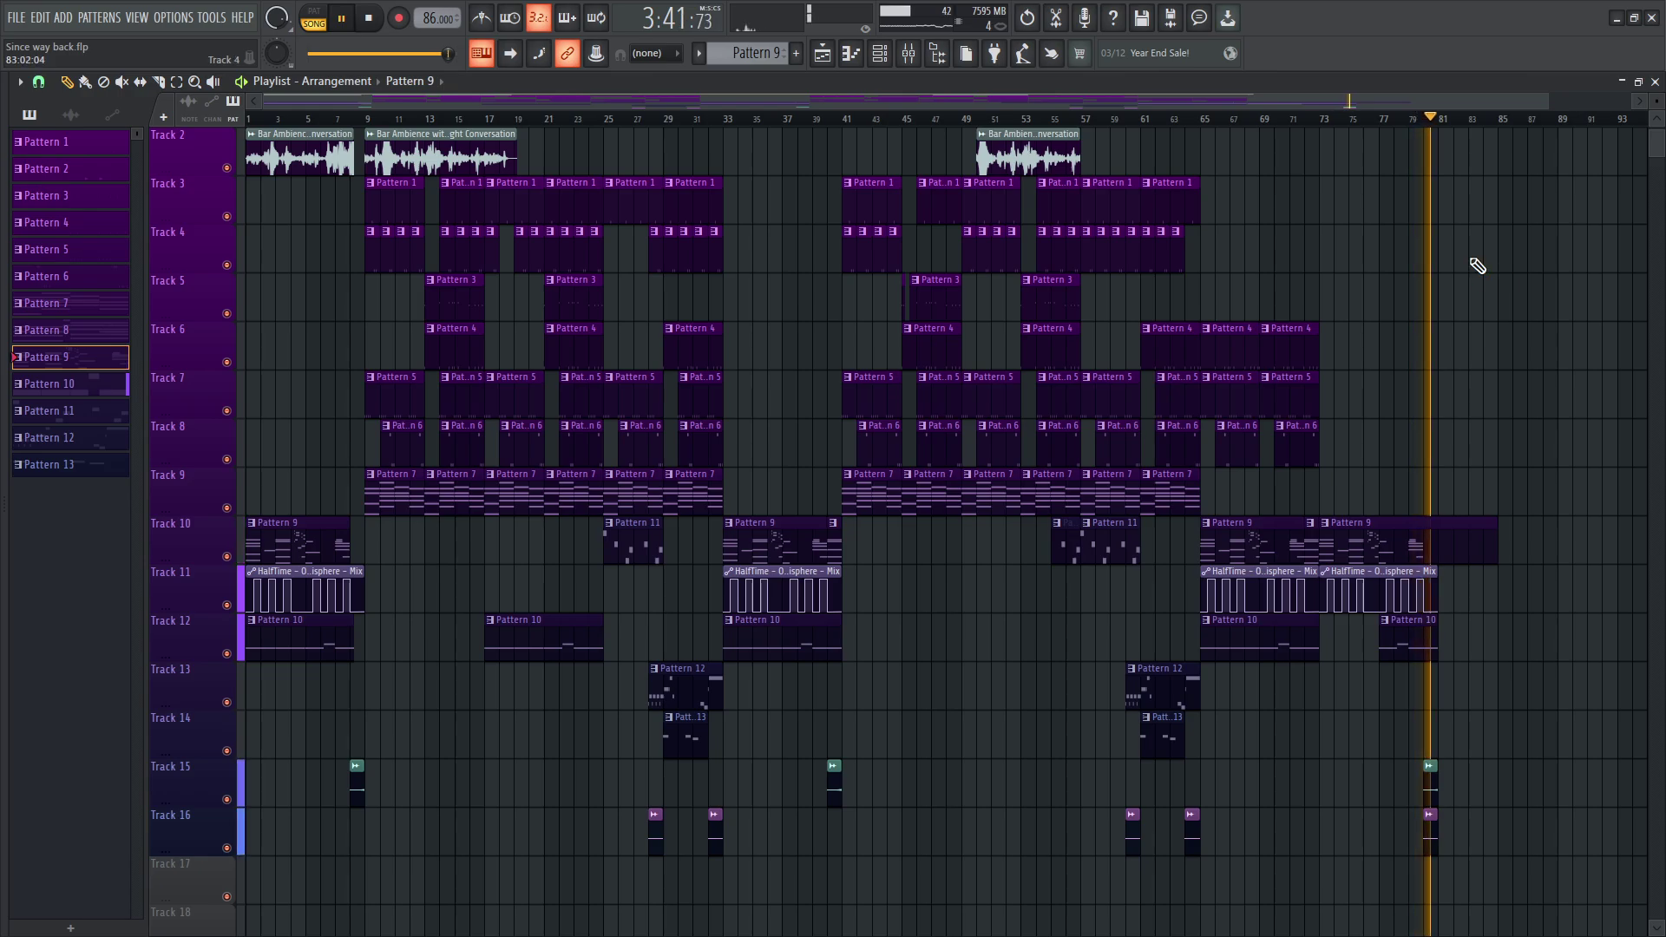
key(space)
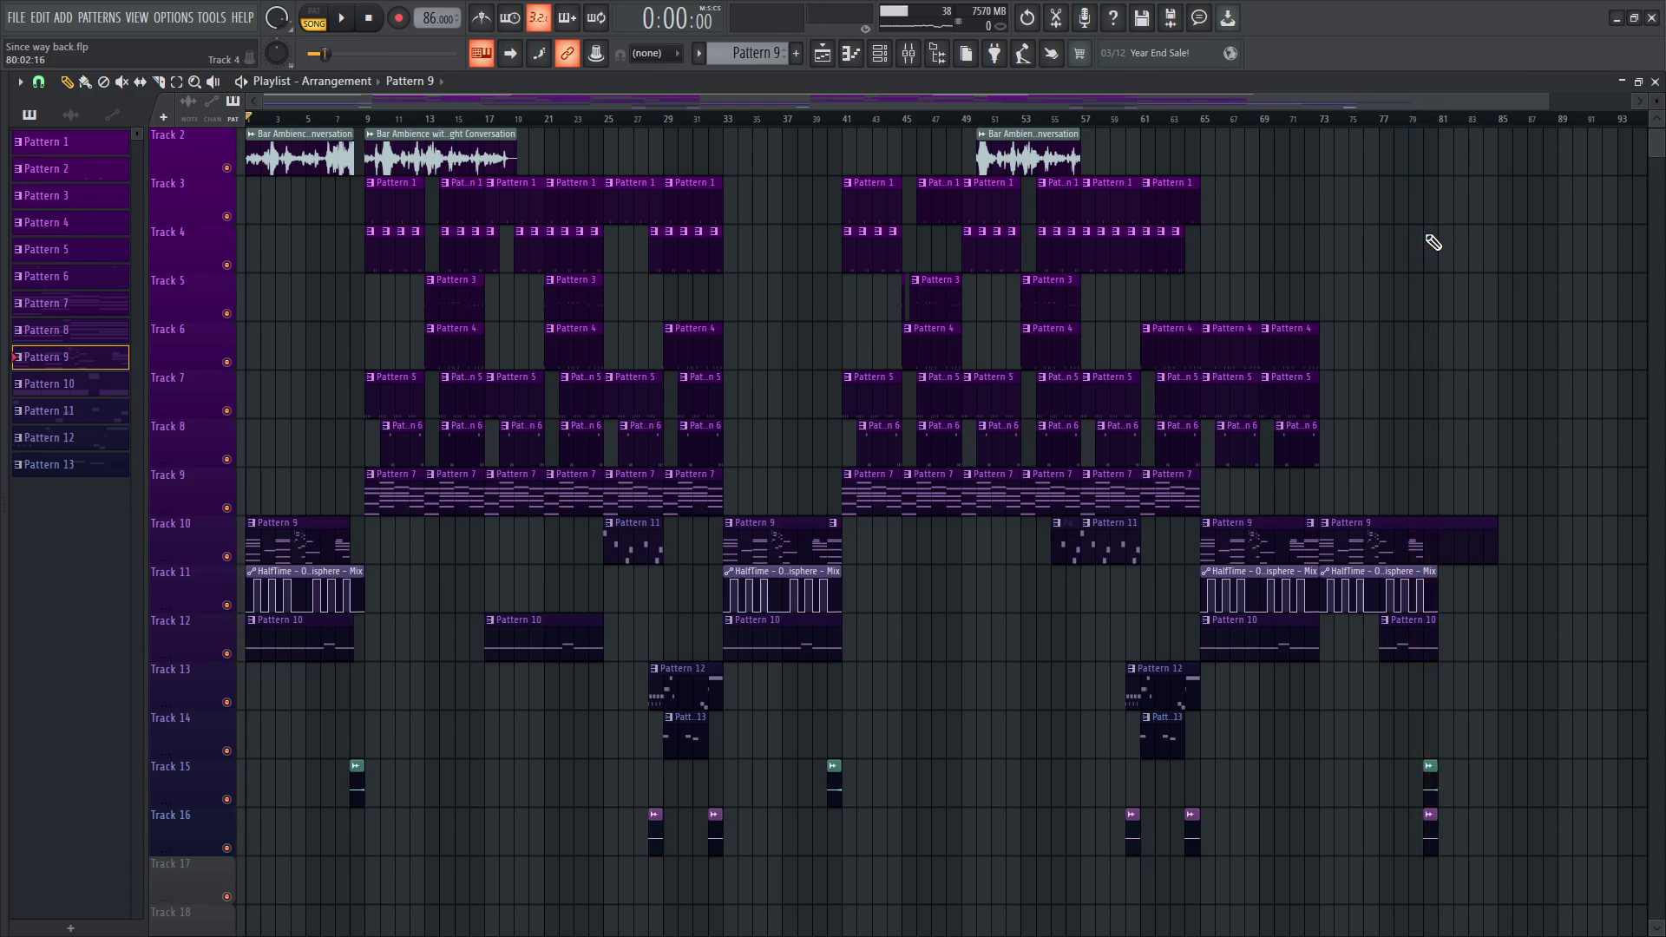
- Step through Patterns 1 to 6 in the channel rack, playing each pattern to hear its drum parts
click(881, 55)
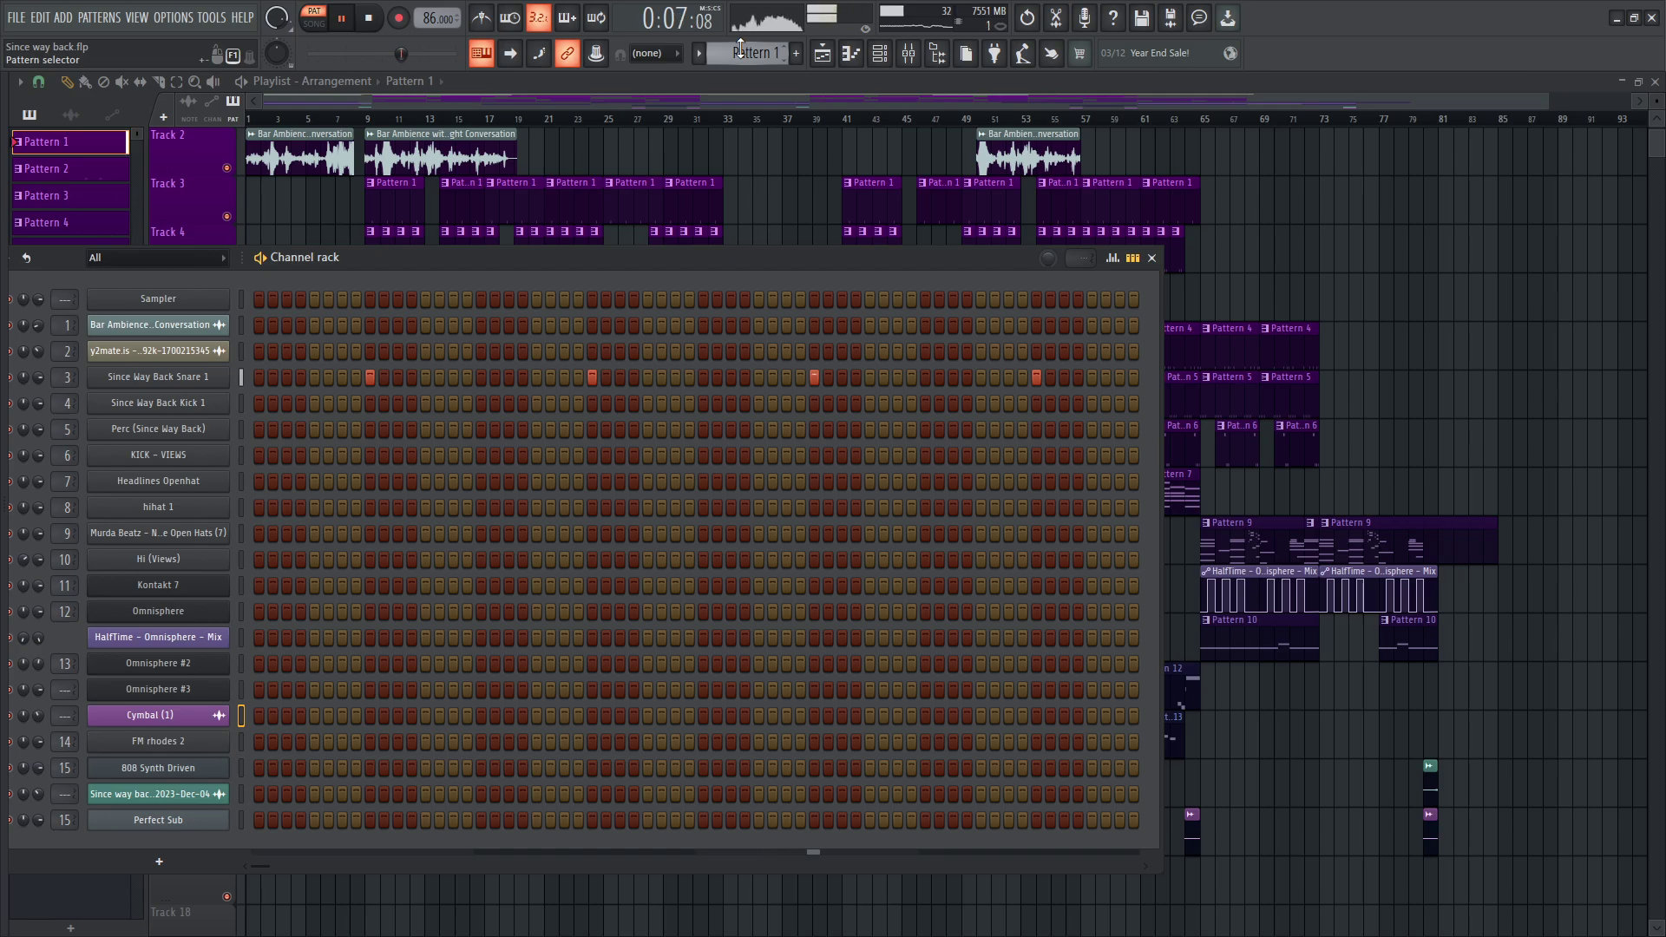
scroll(740, 49, down, 1)
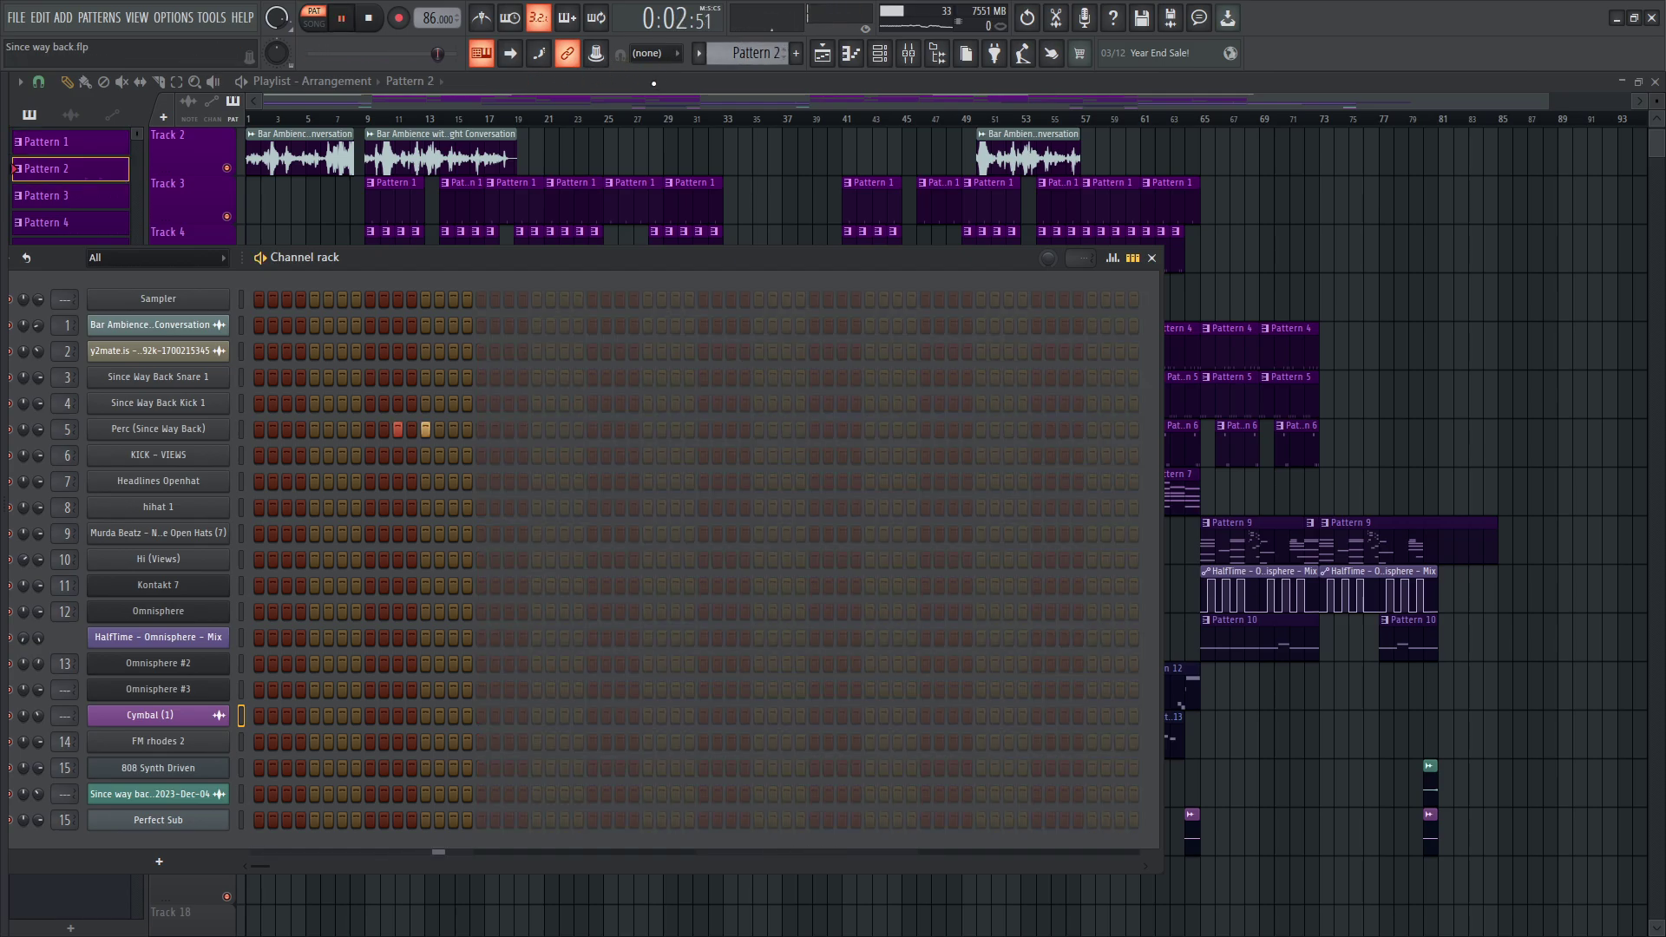
scroll(751, 53, down, 1)
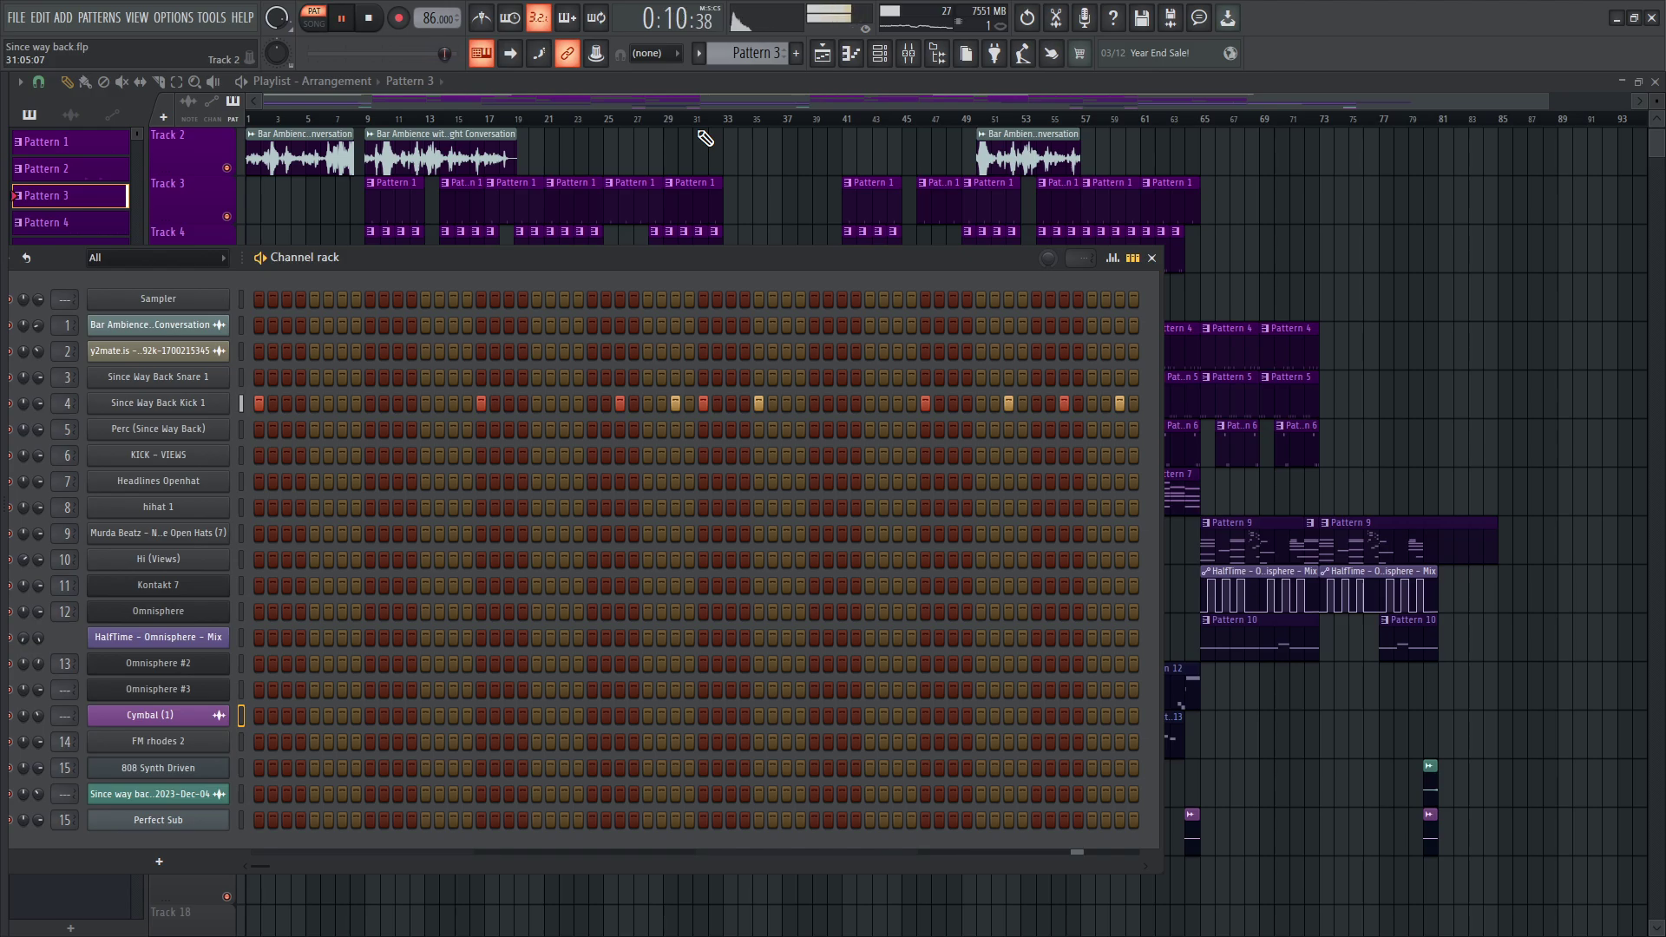
scroll(722, 41, down, 1)
key(space)
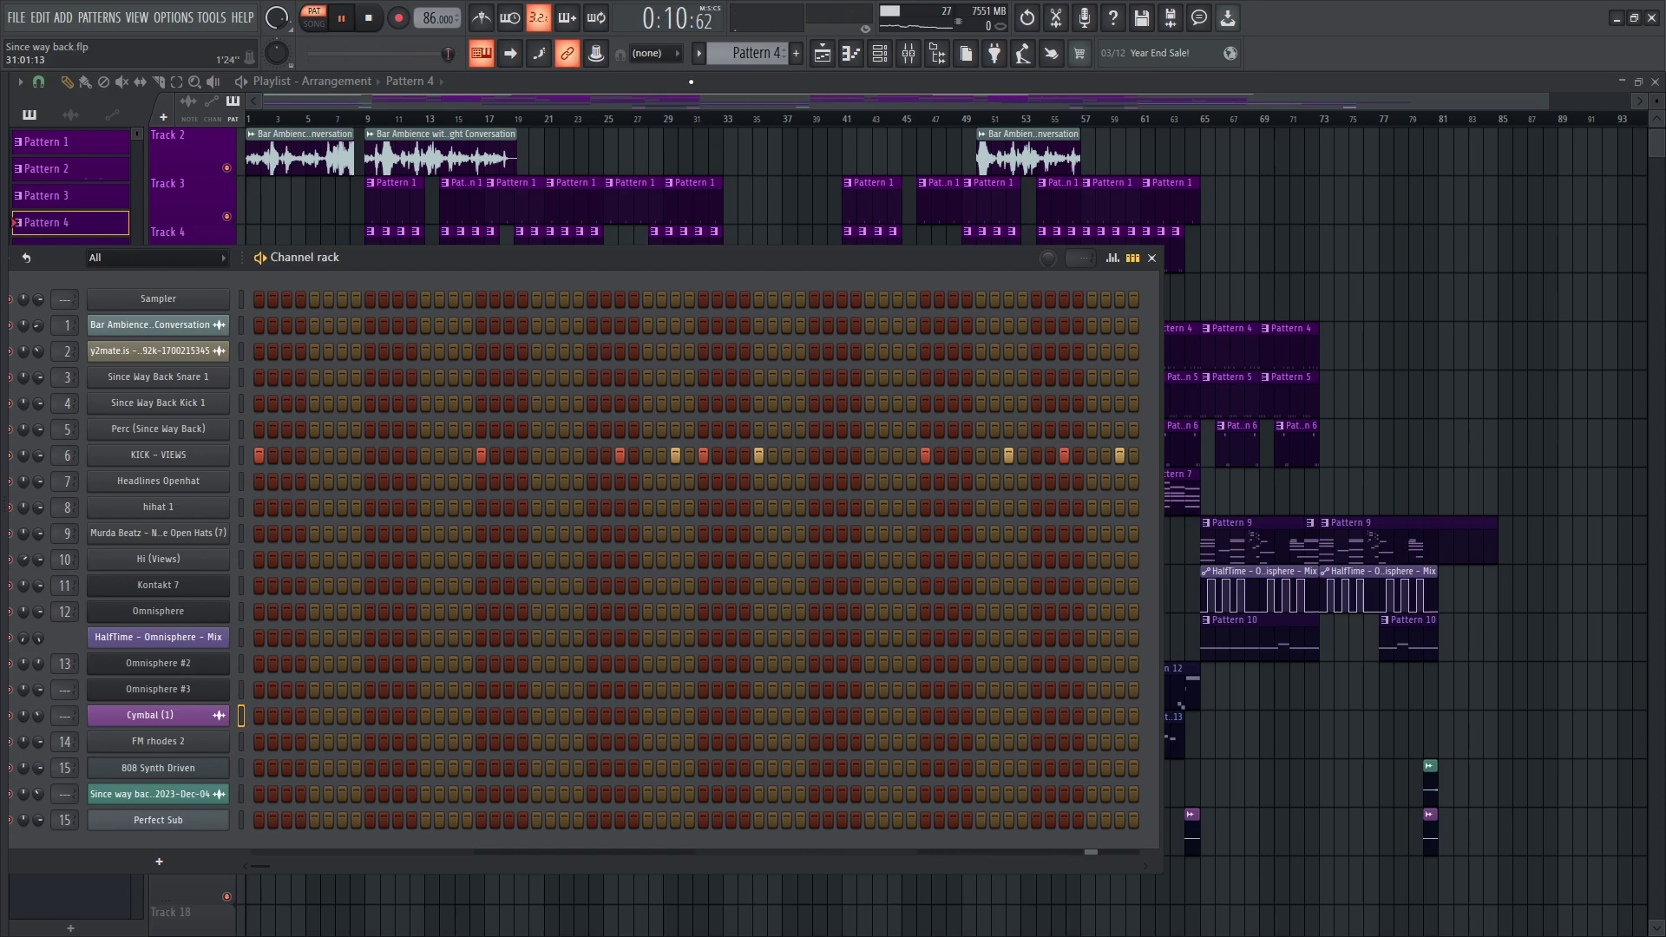
scroll(743, 58, down, 1)
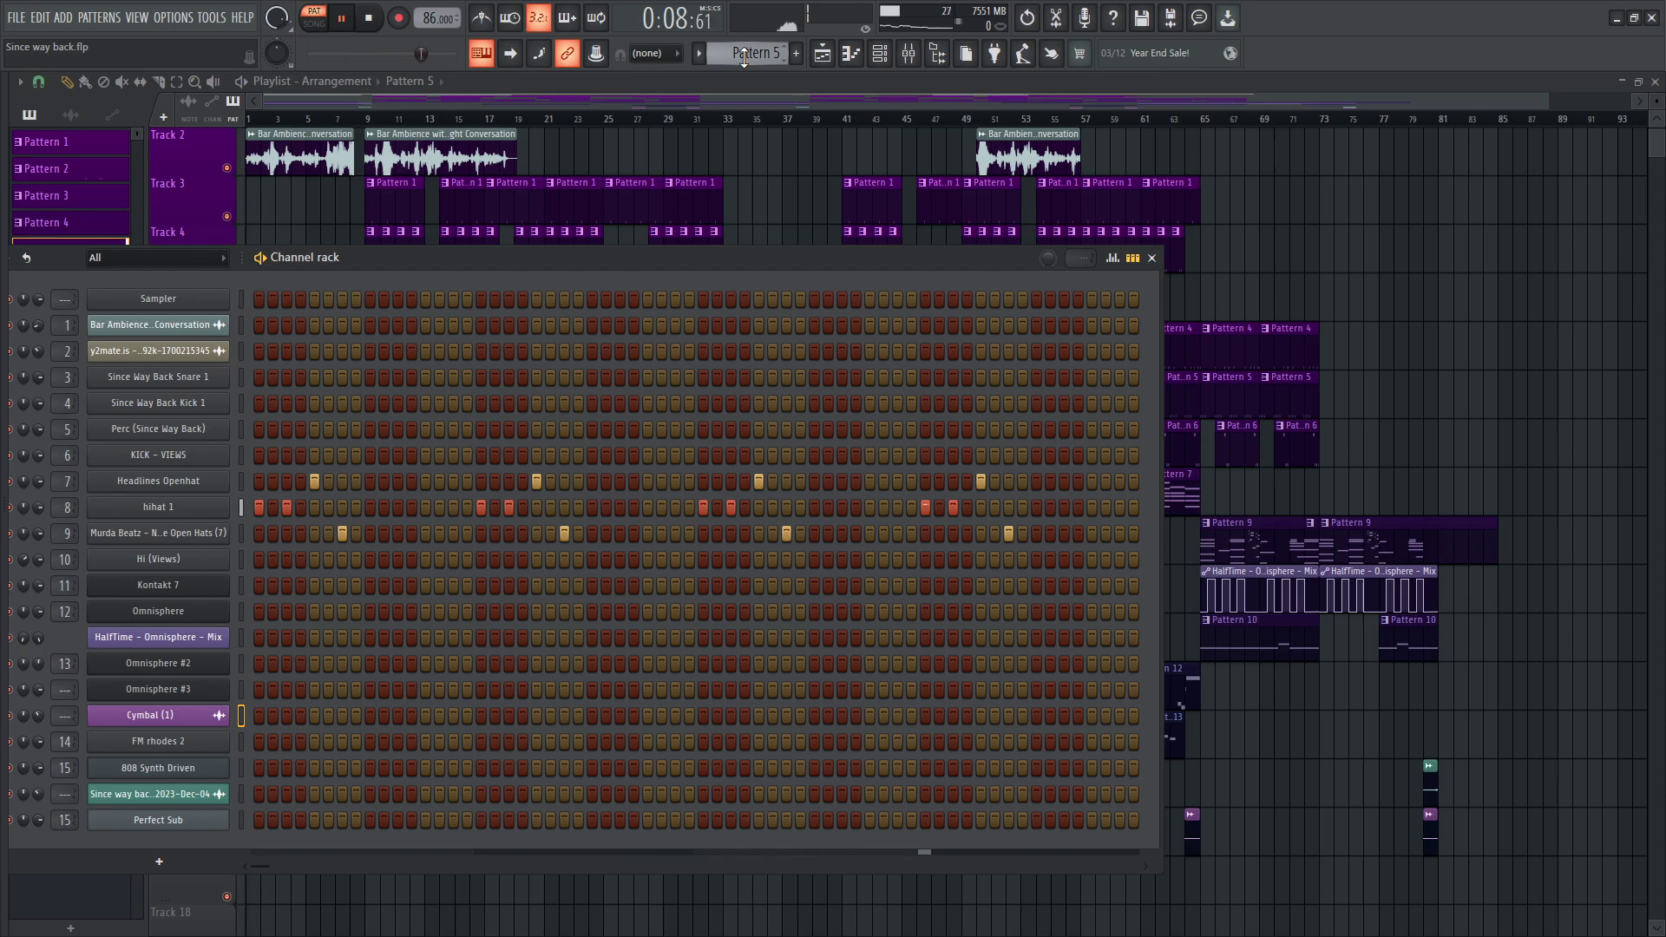
scroll(743, 58, down, 1)
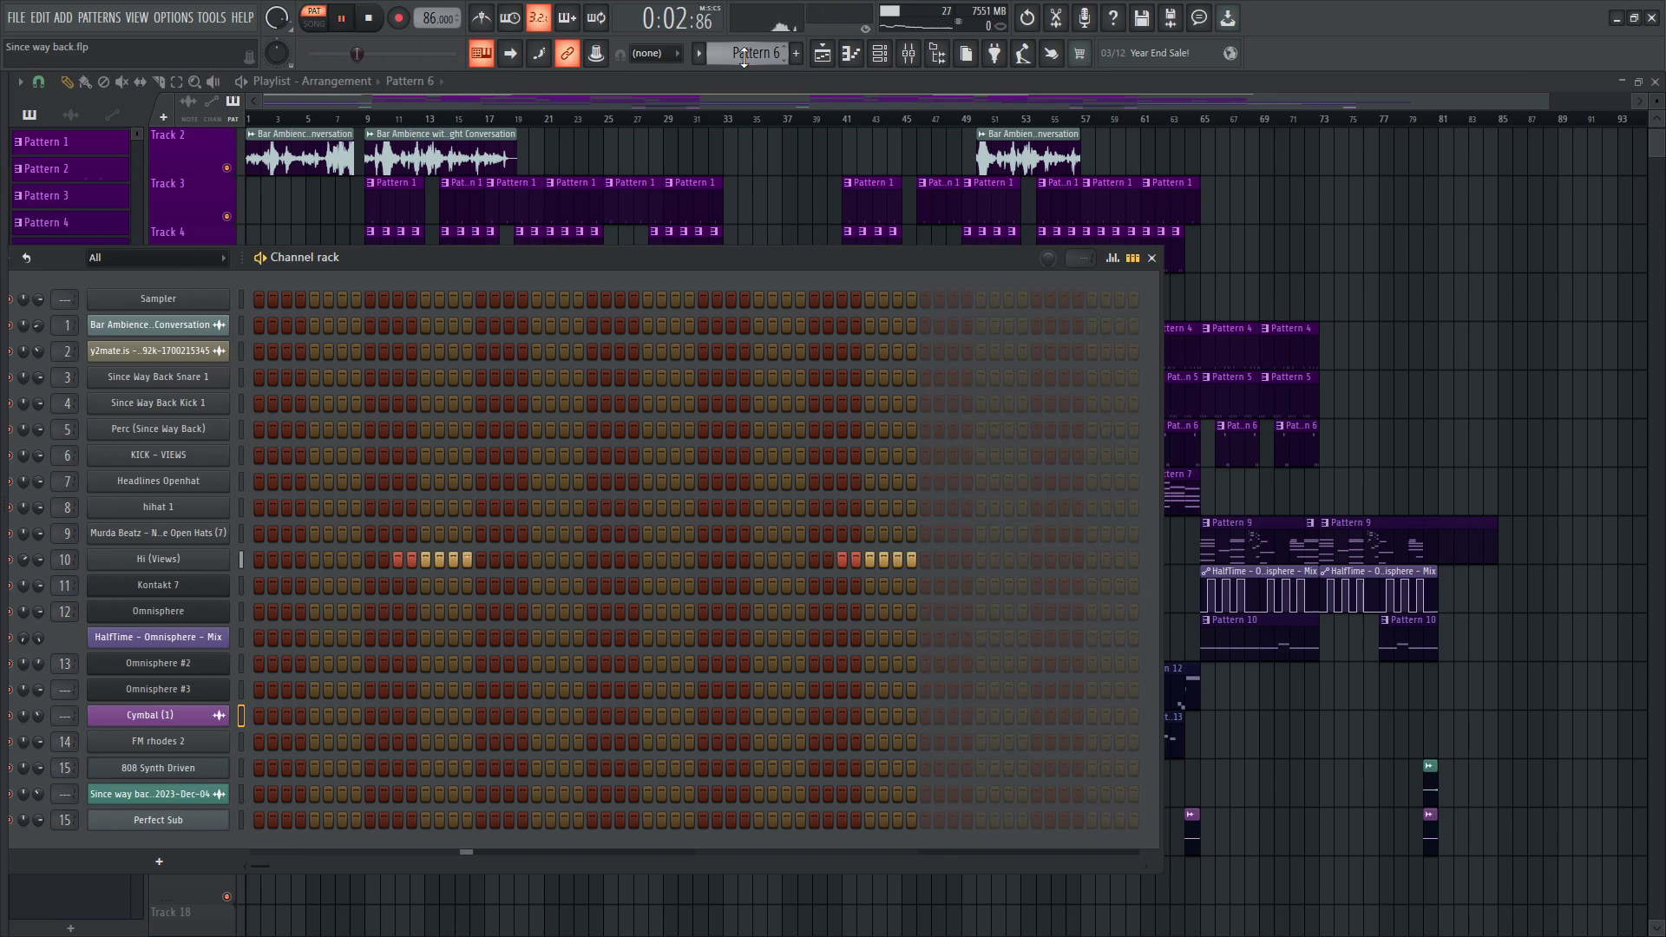
- Open the Hi (Views) notes of Pattern 6 in the piano roll to examine the hi-hat rolls
right_click(222, 549)
click(260, 555)
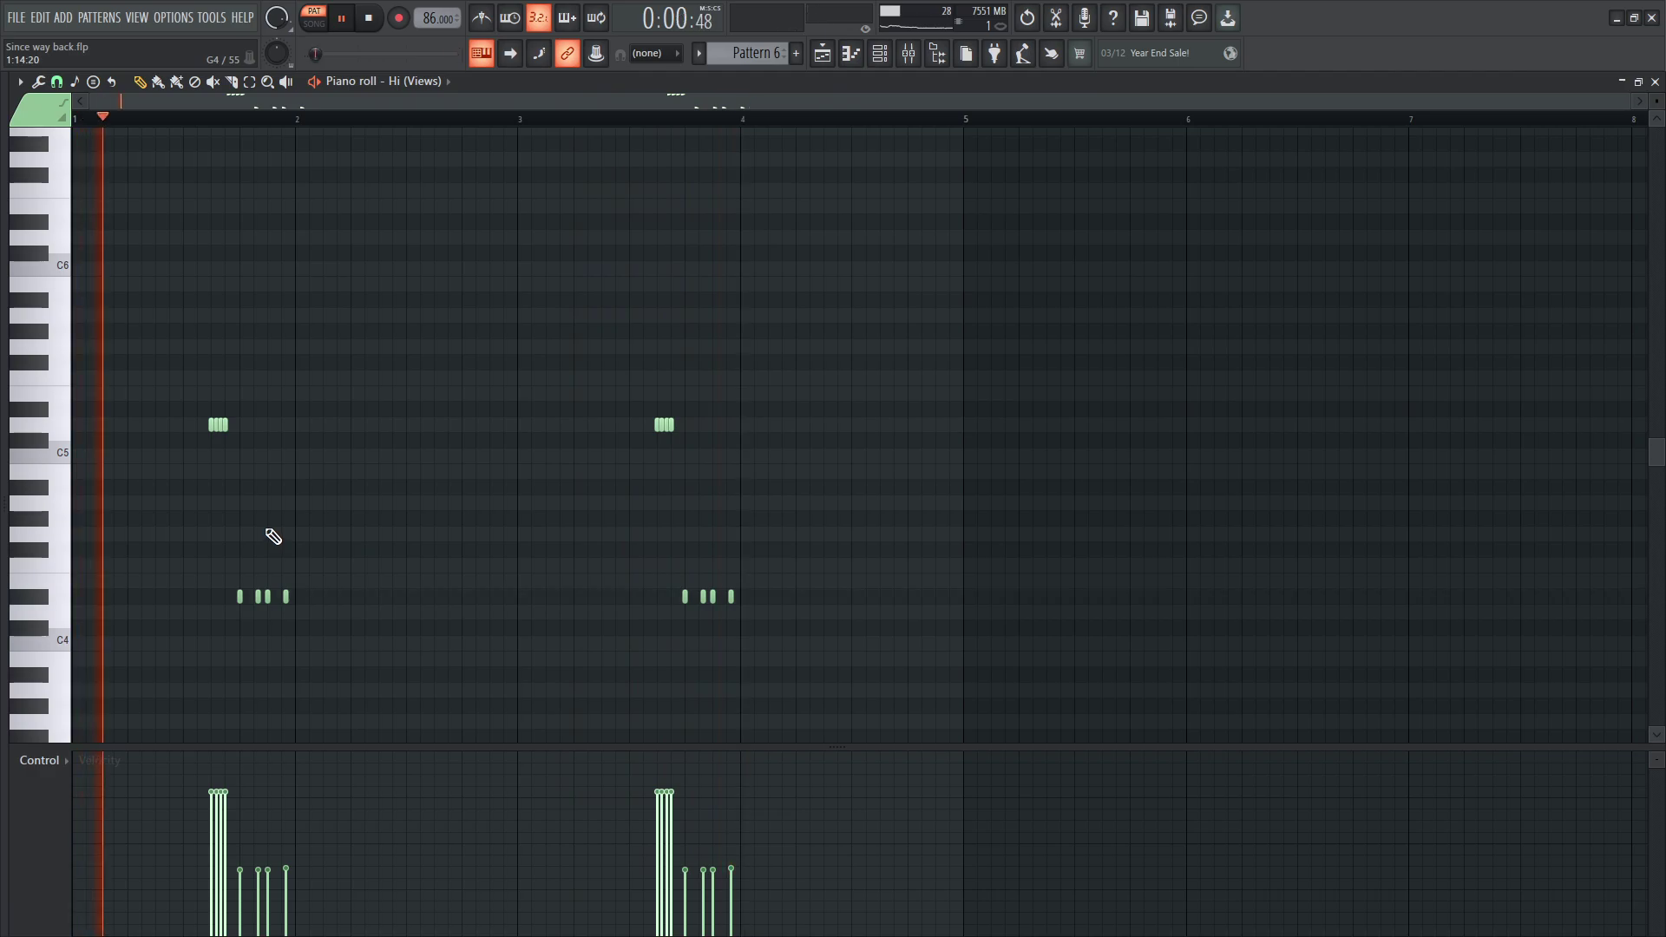
scroll(271, 538, down, 1)
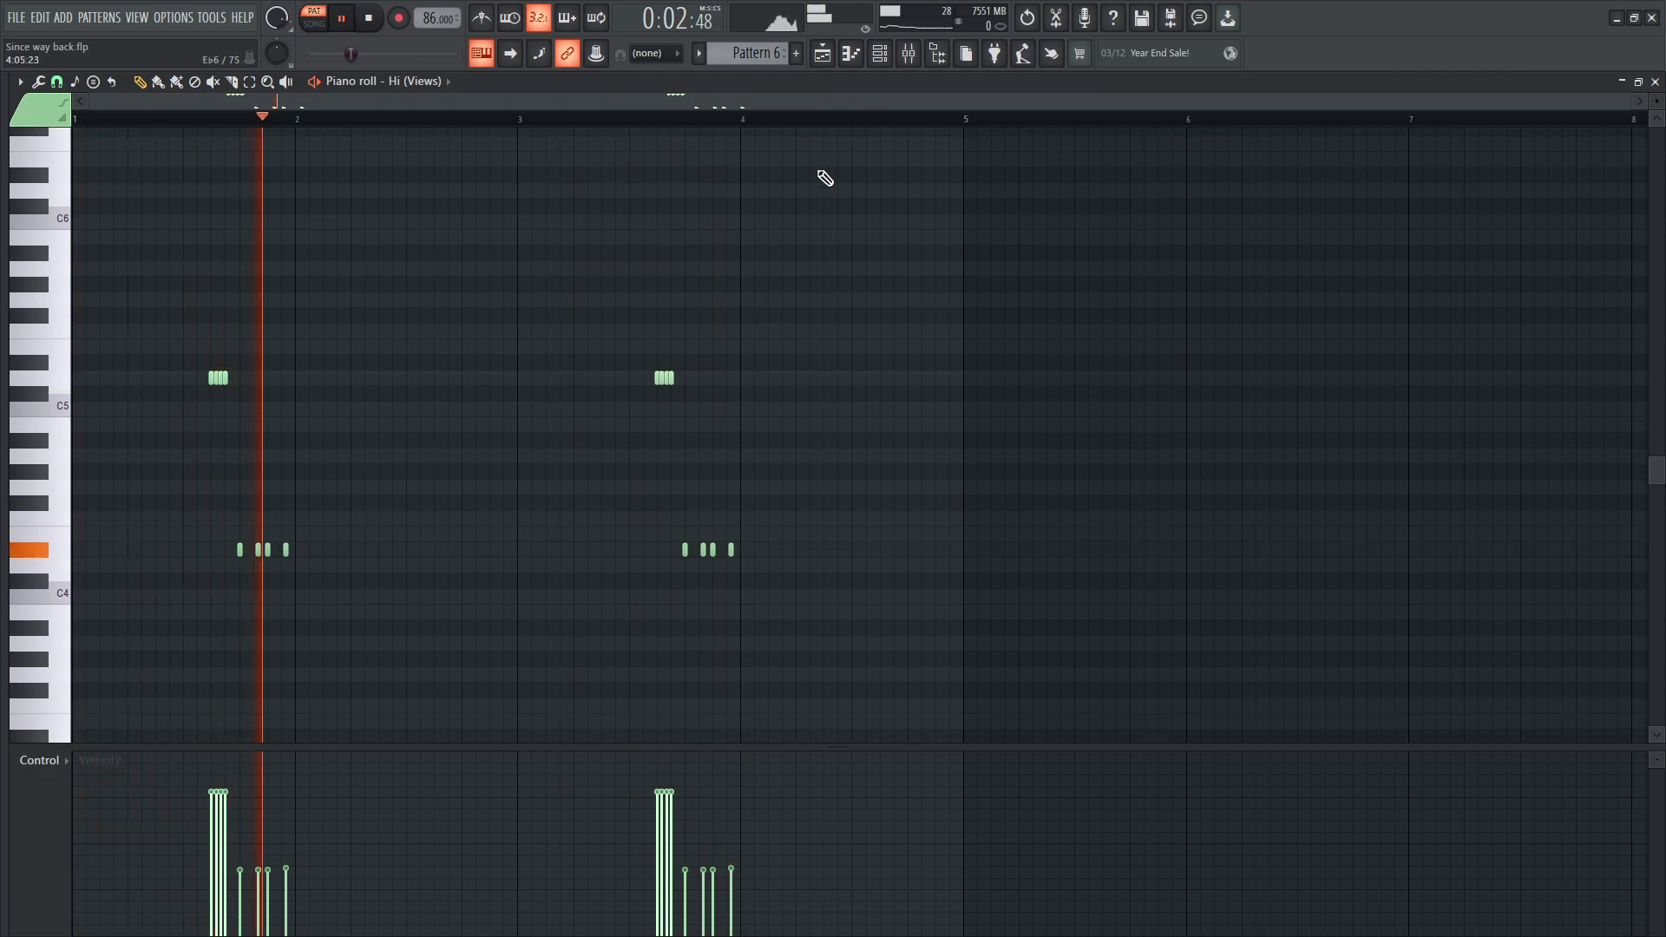
- Show the Kontakt 7 instrument used in Pattern 7 and play its chords in the piano roll
click(879, 53)
key(space)
scroll(751, 53, down, 1)
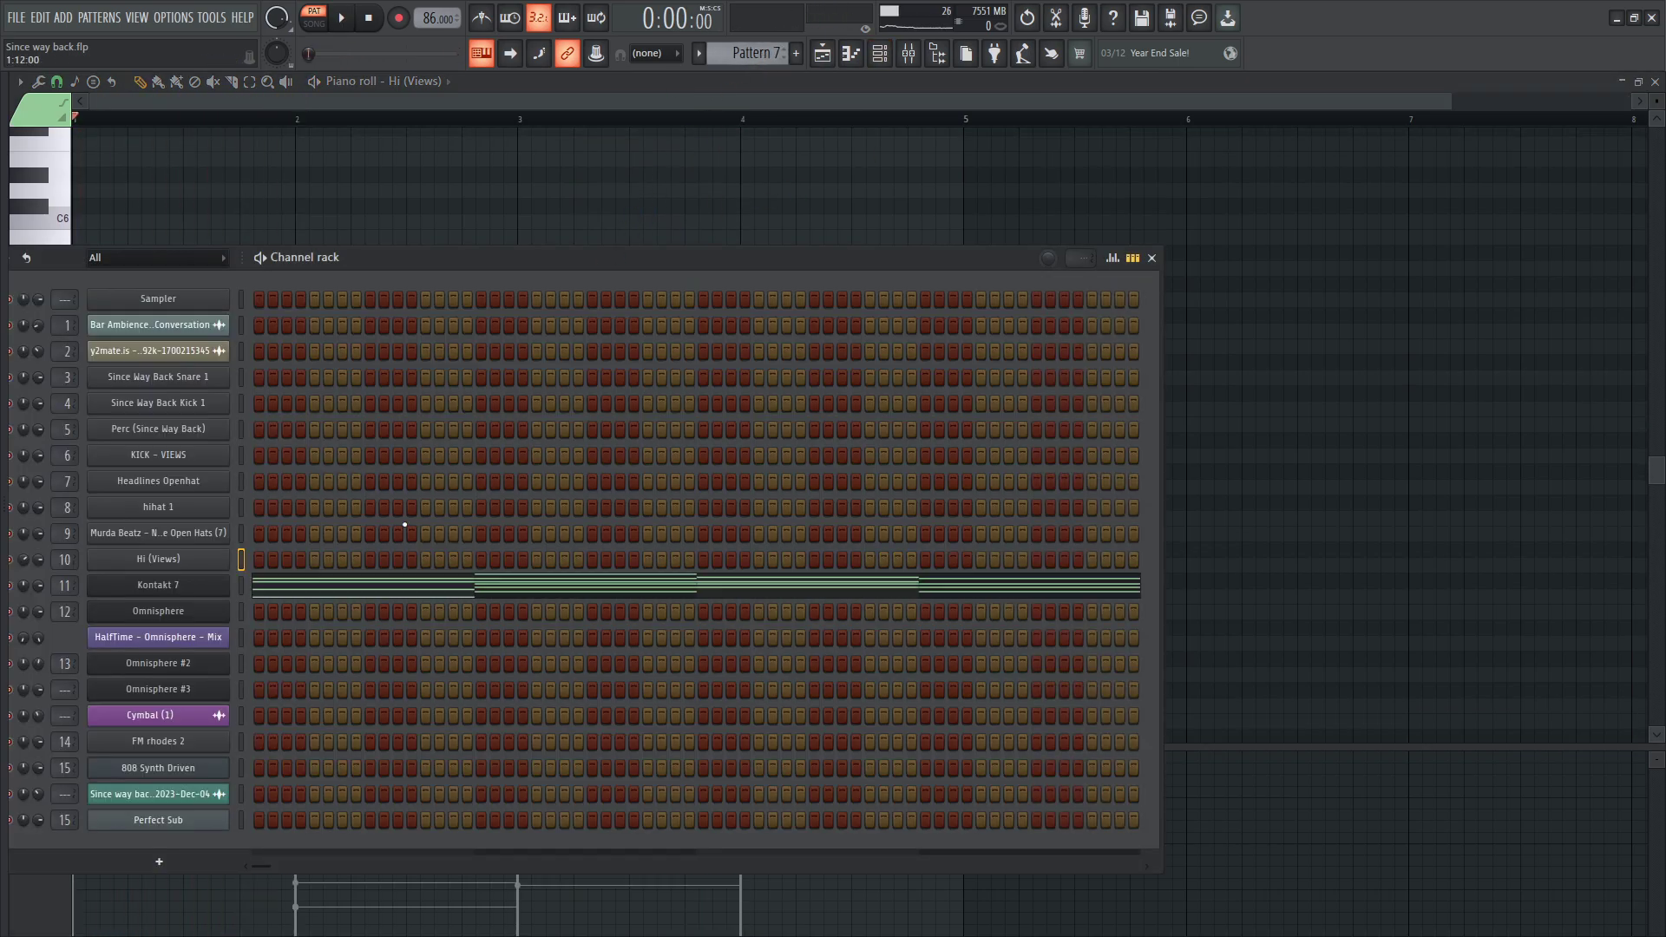
click(227, 585)
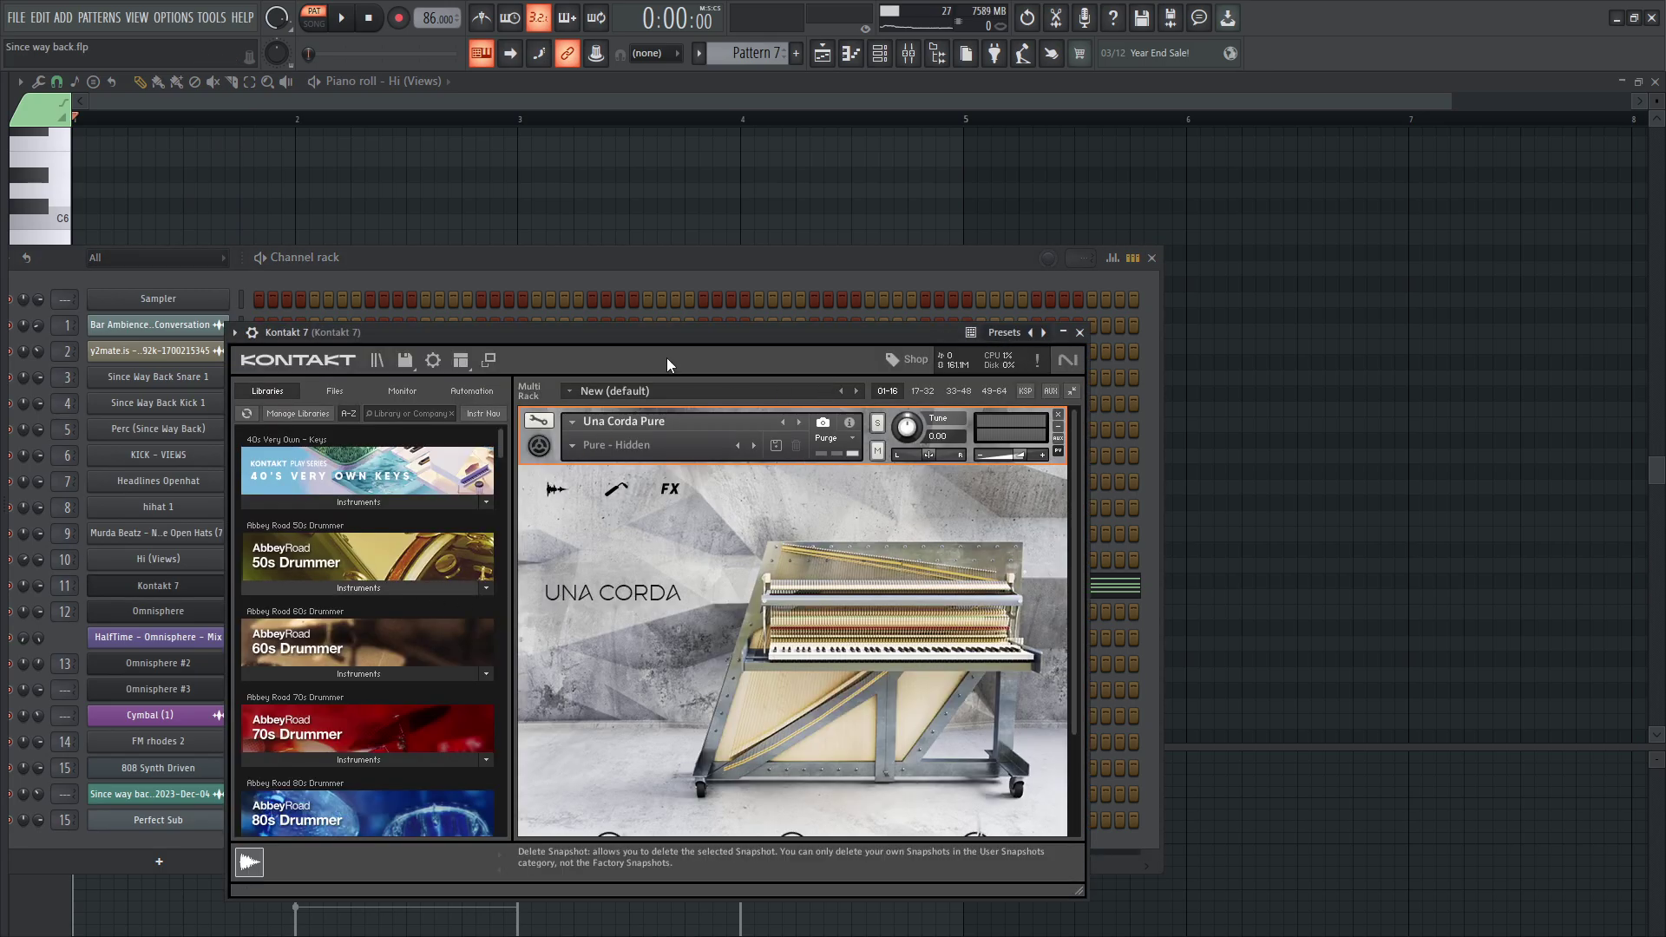
click(399, 568)
click(402, 593)
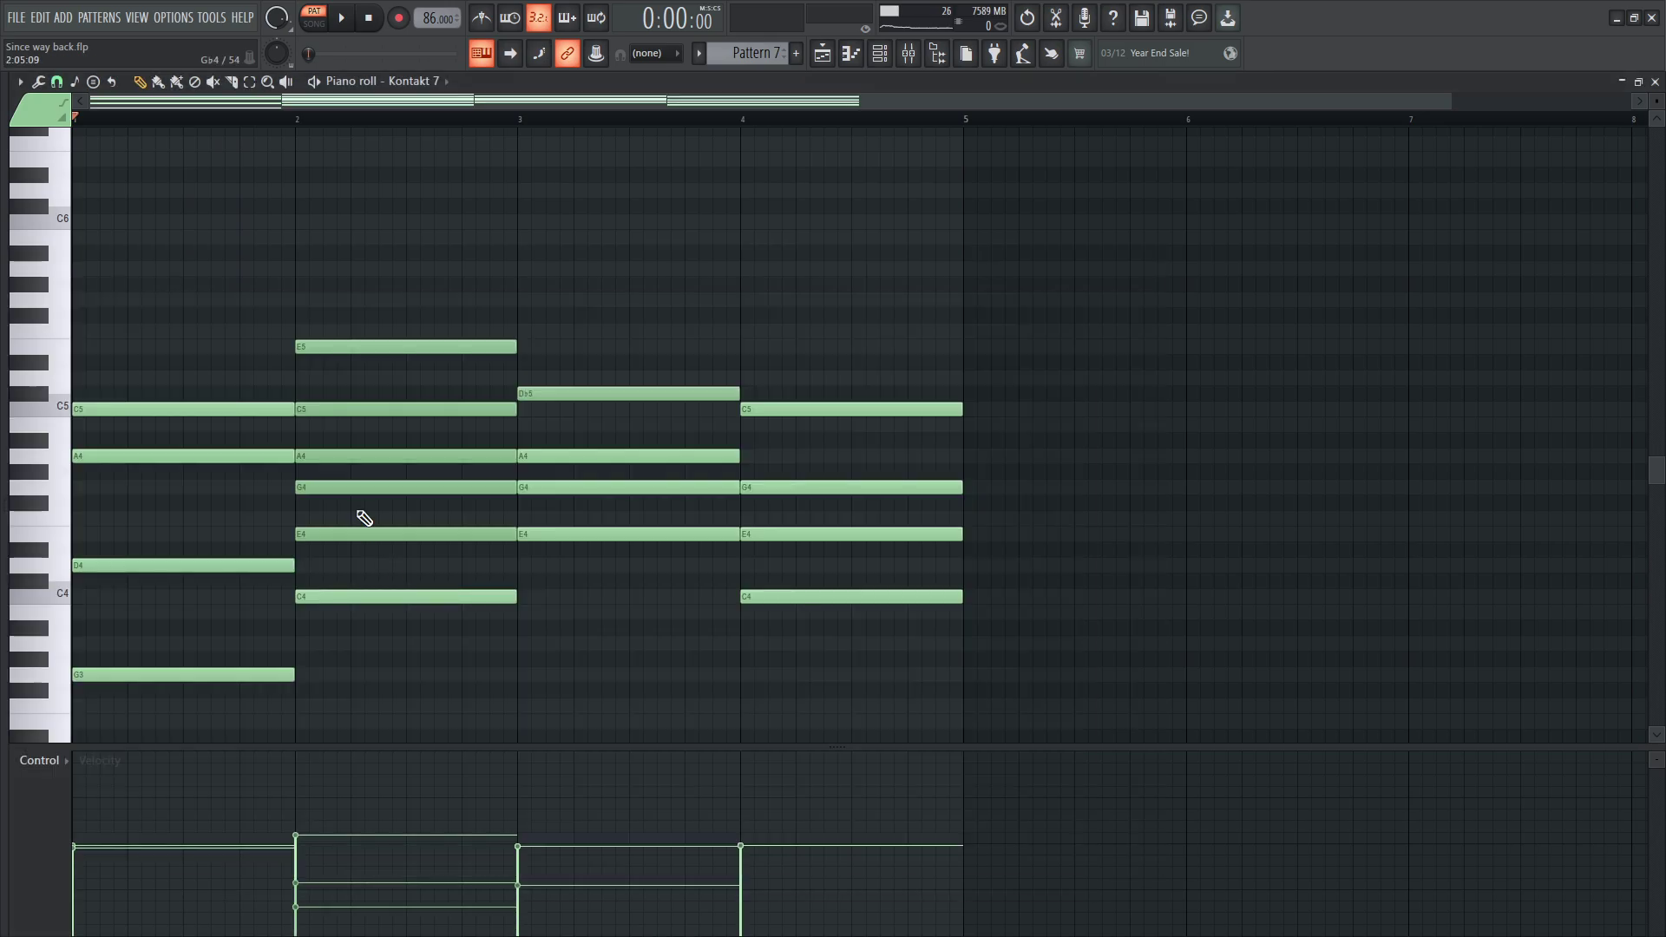
key(space)
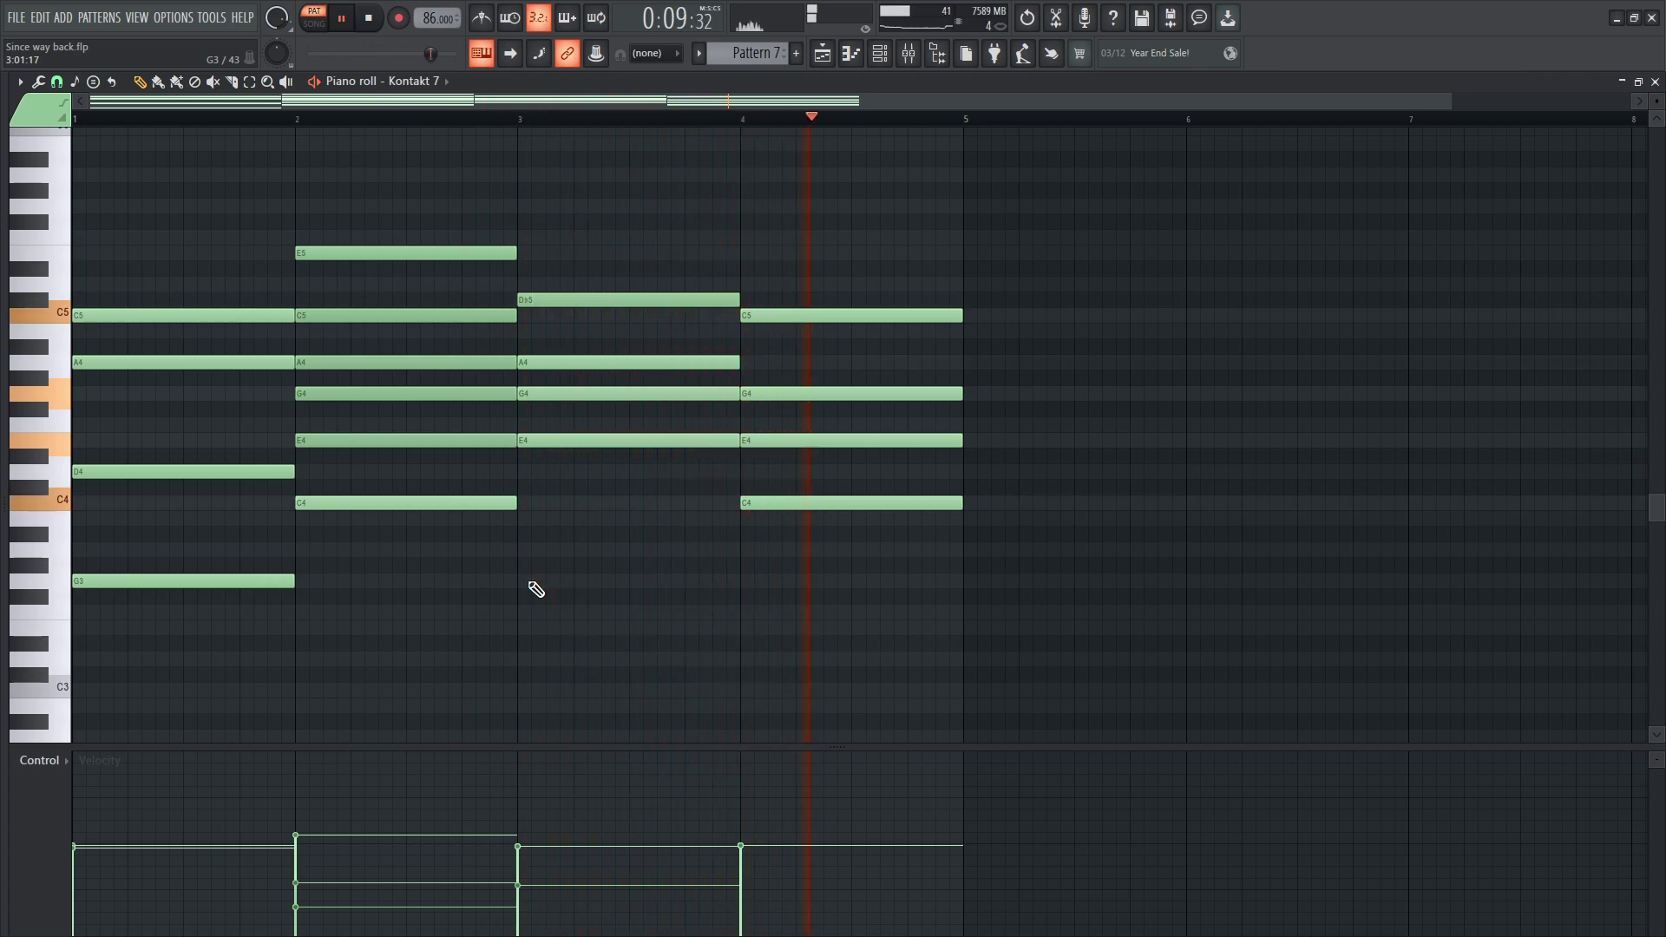
key(space)
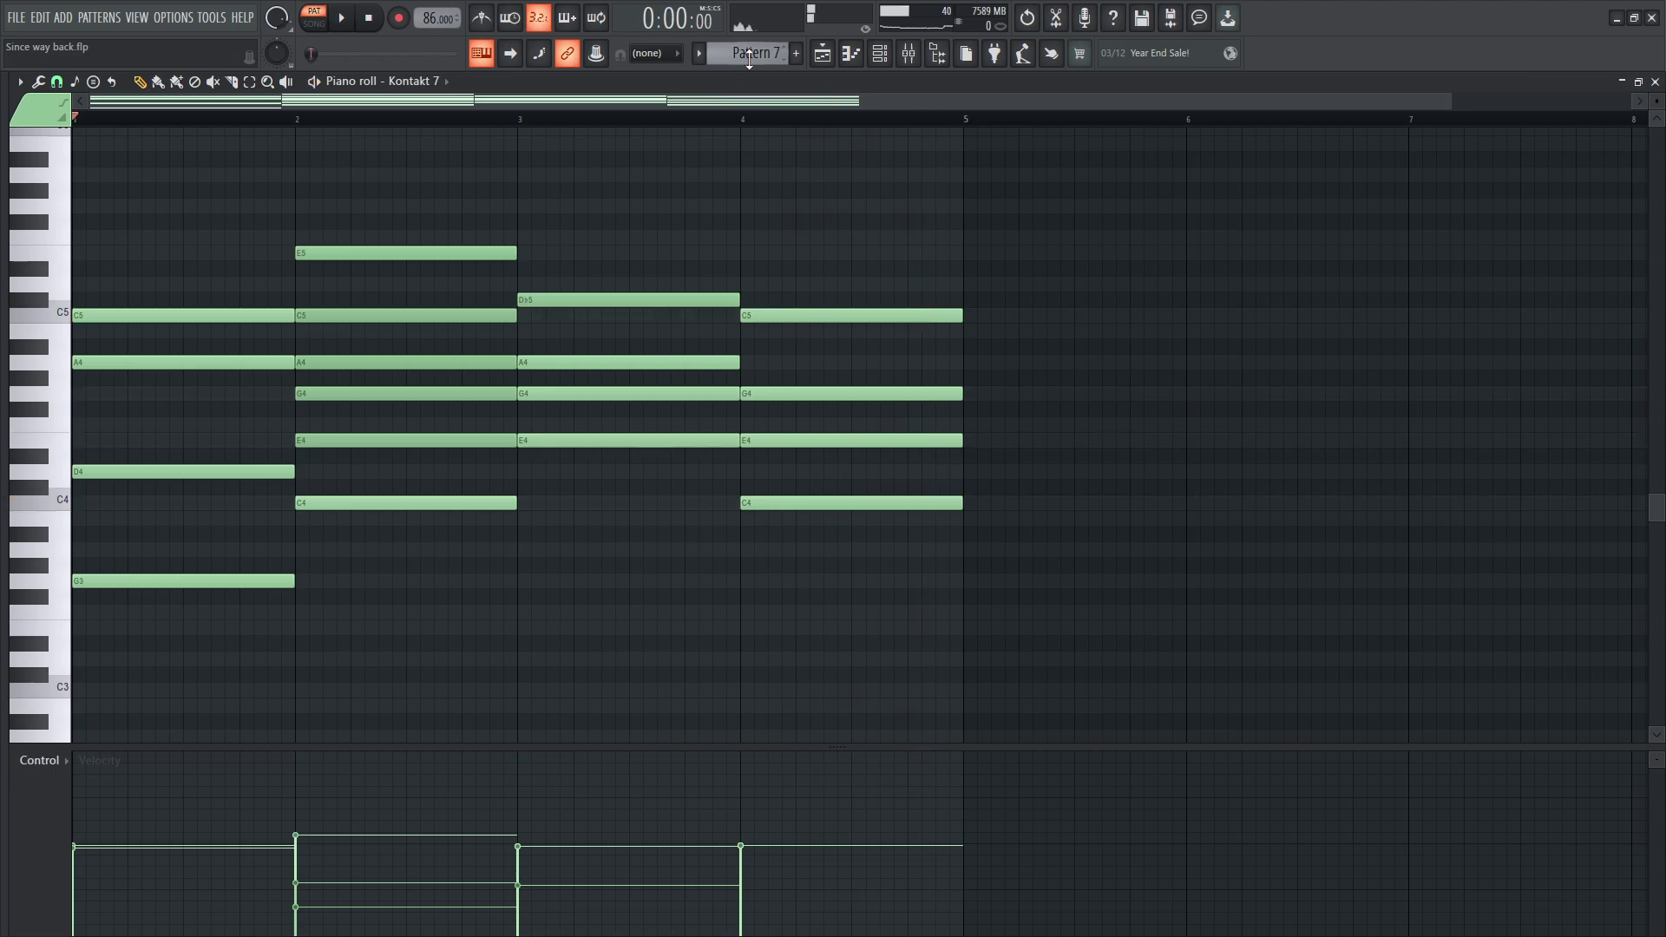
- Switch to Pattern 8 and play its Kontakt 7 chords in the piano roll
scroll(750, 53, down, 1)
scroll(632, 280, up, 3)
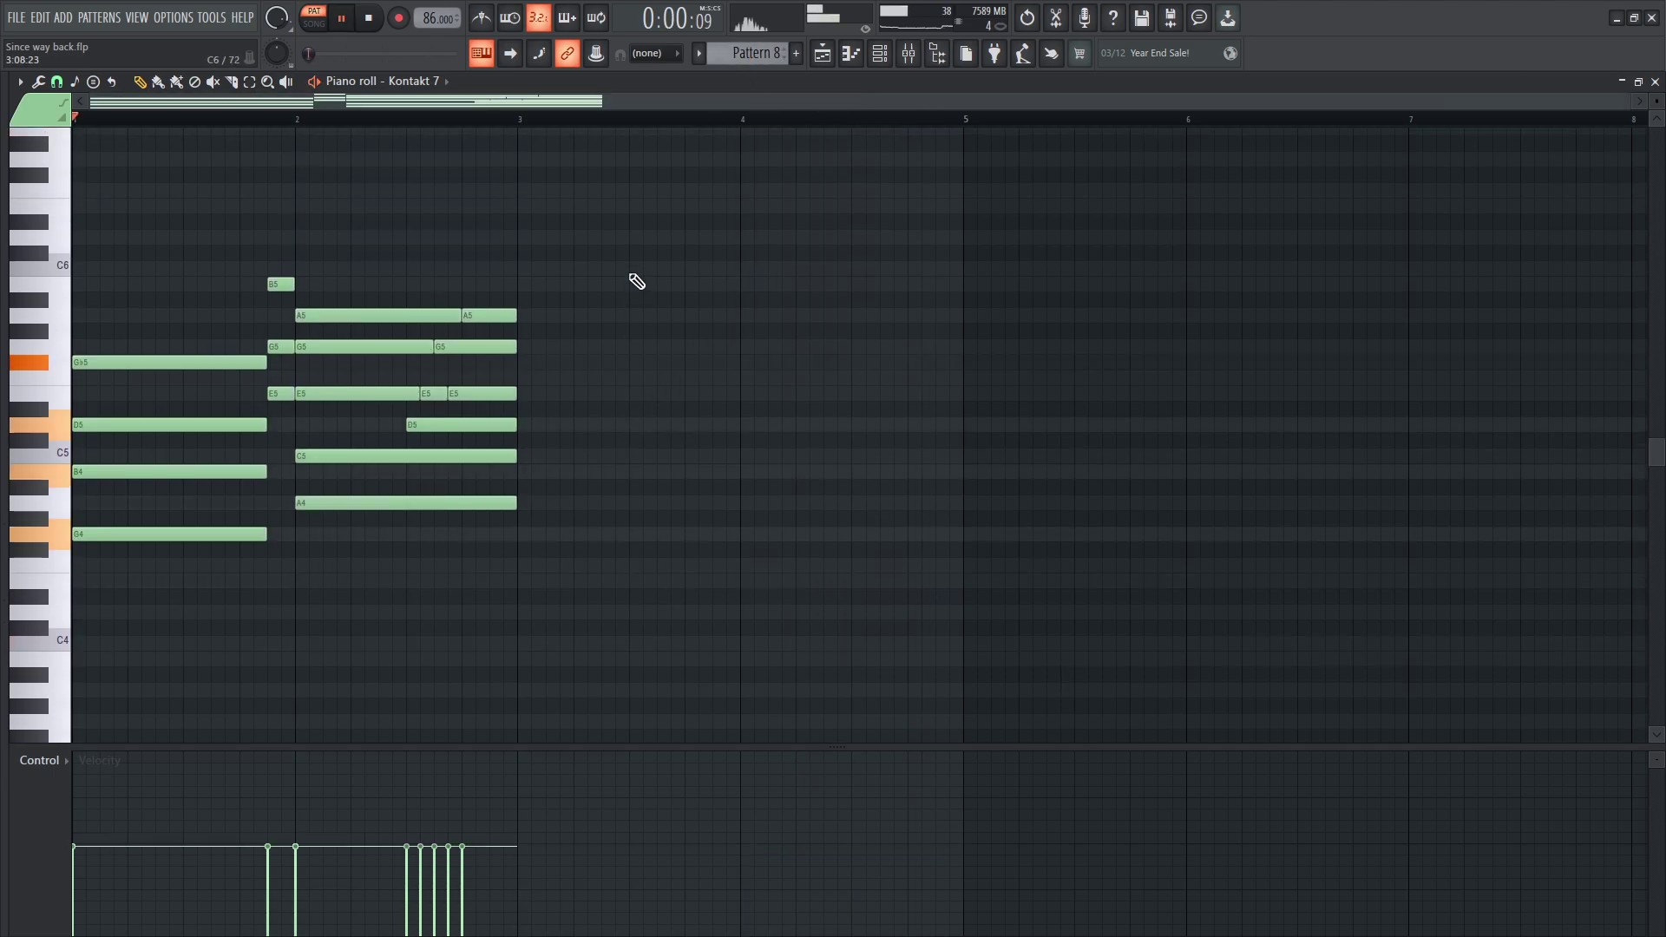
key(space)
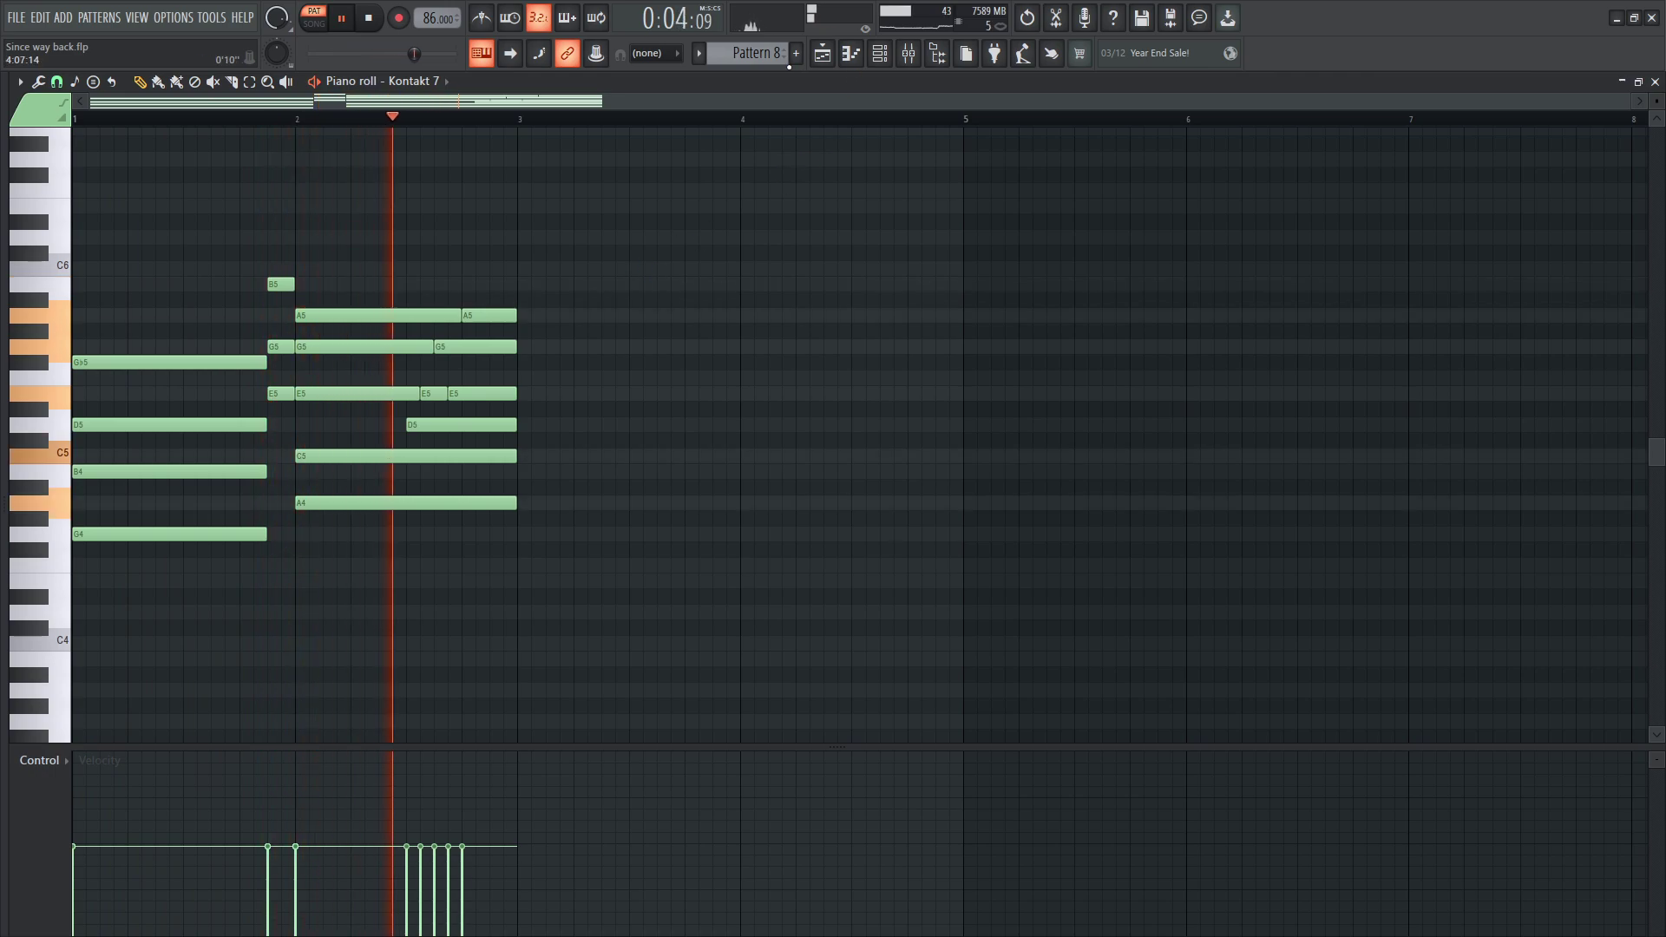
key(space)
- Switch to Pattern 9 and play it through while viewing its Kontakt 7 notes
scroll(782, 57, down, 1)
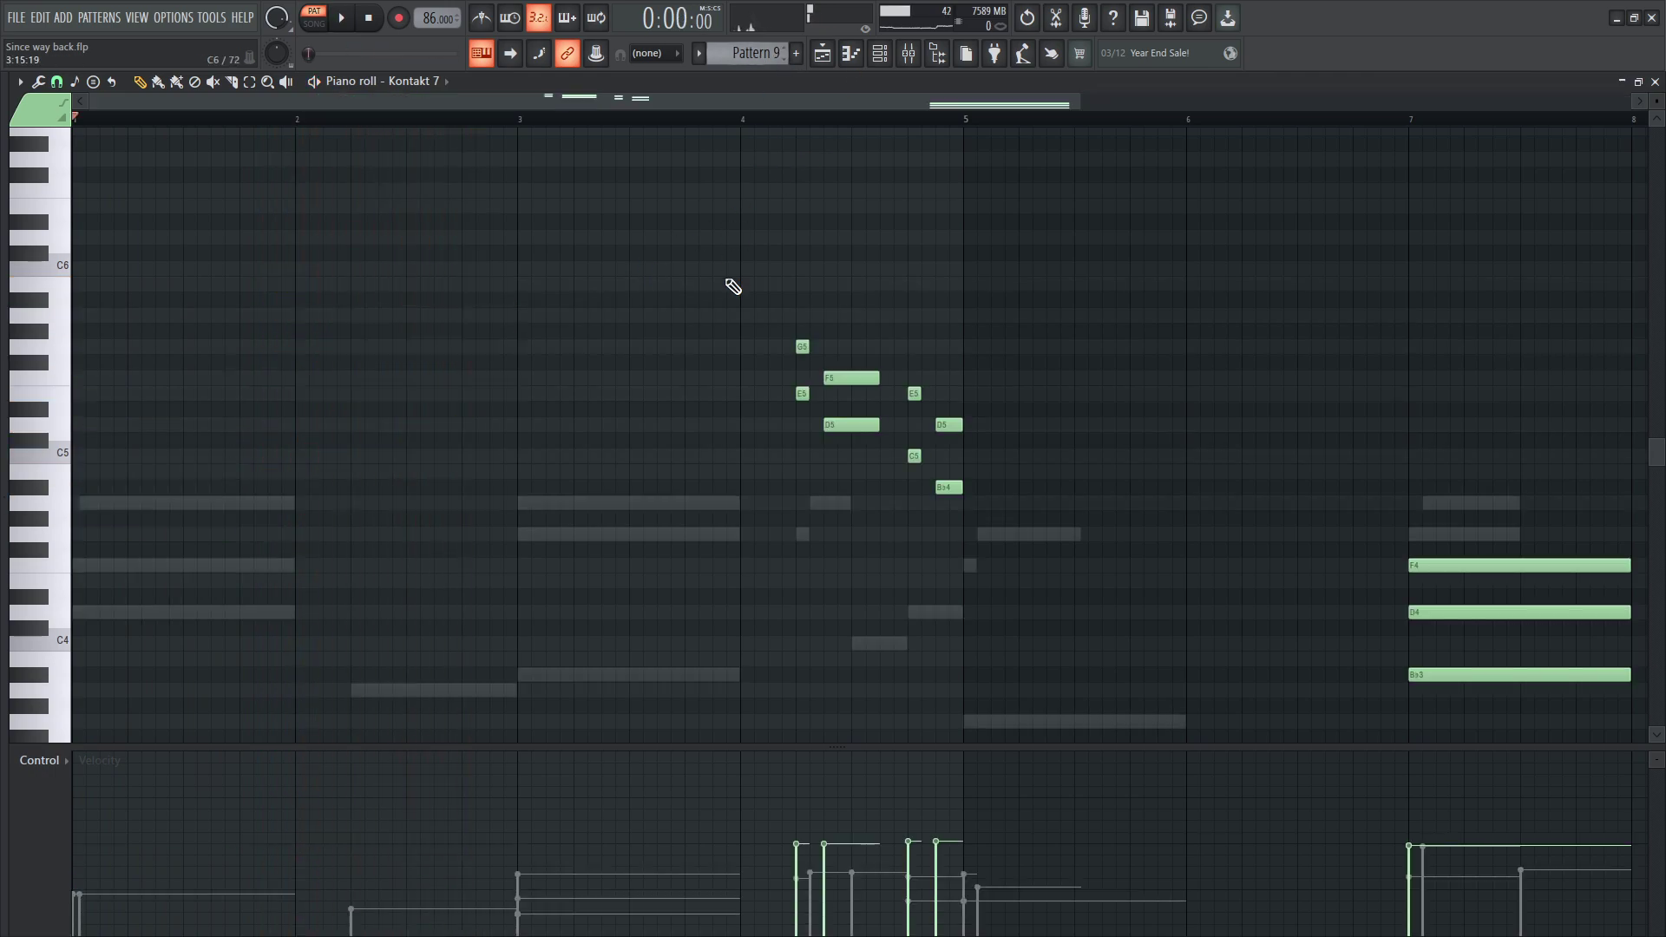
scroll(750, 283, down, 2)
key(space)
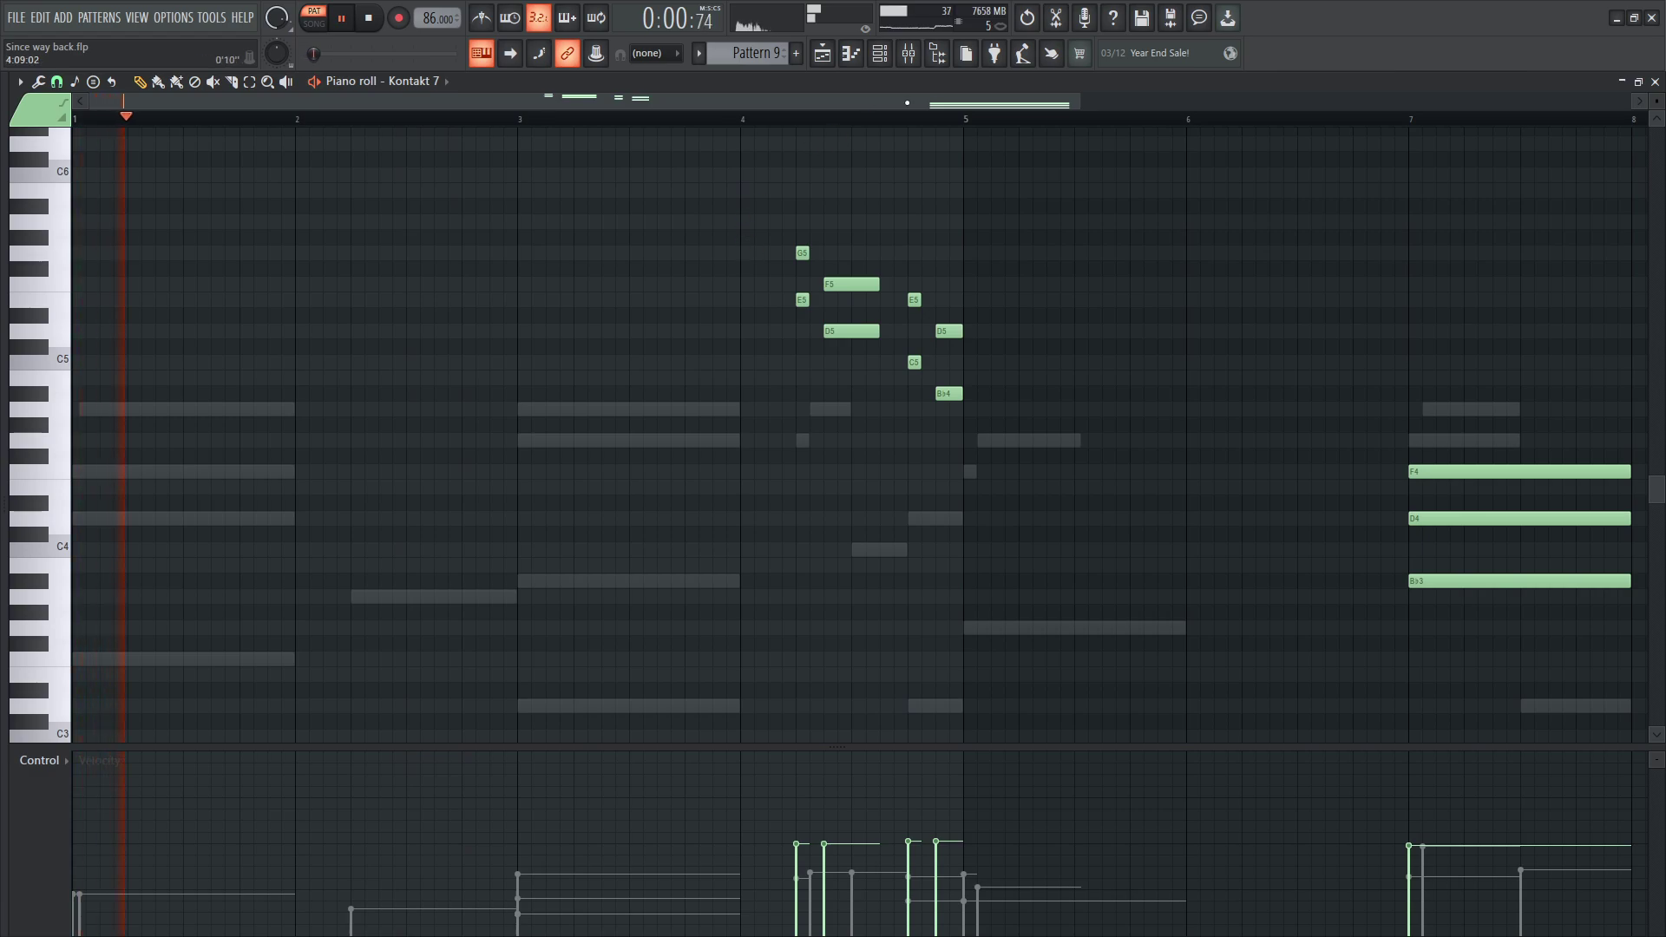
scroll(1227, 226, down, 2)
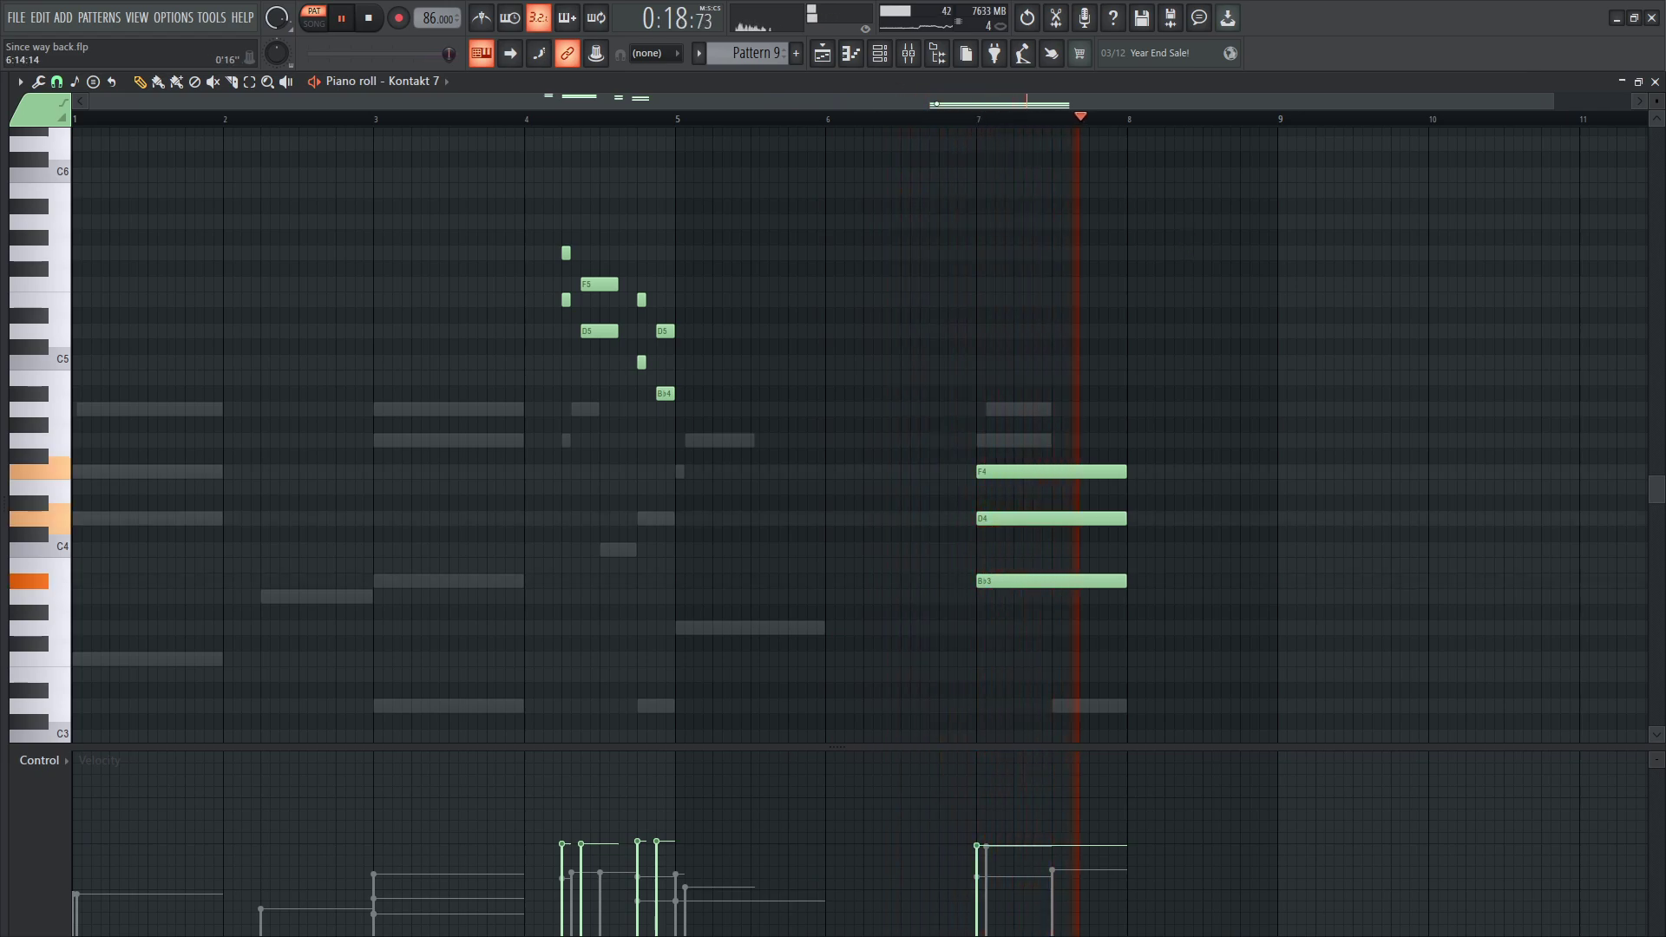
key(space)
scroll(774, 53, down, 1)
scroll(771, 54, up, 1)
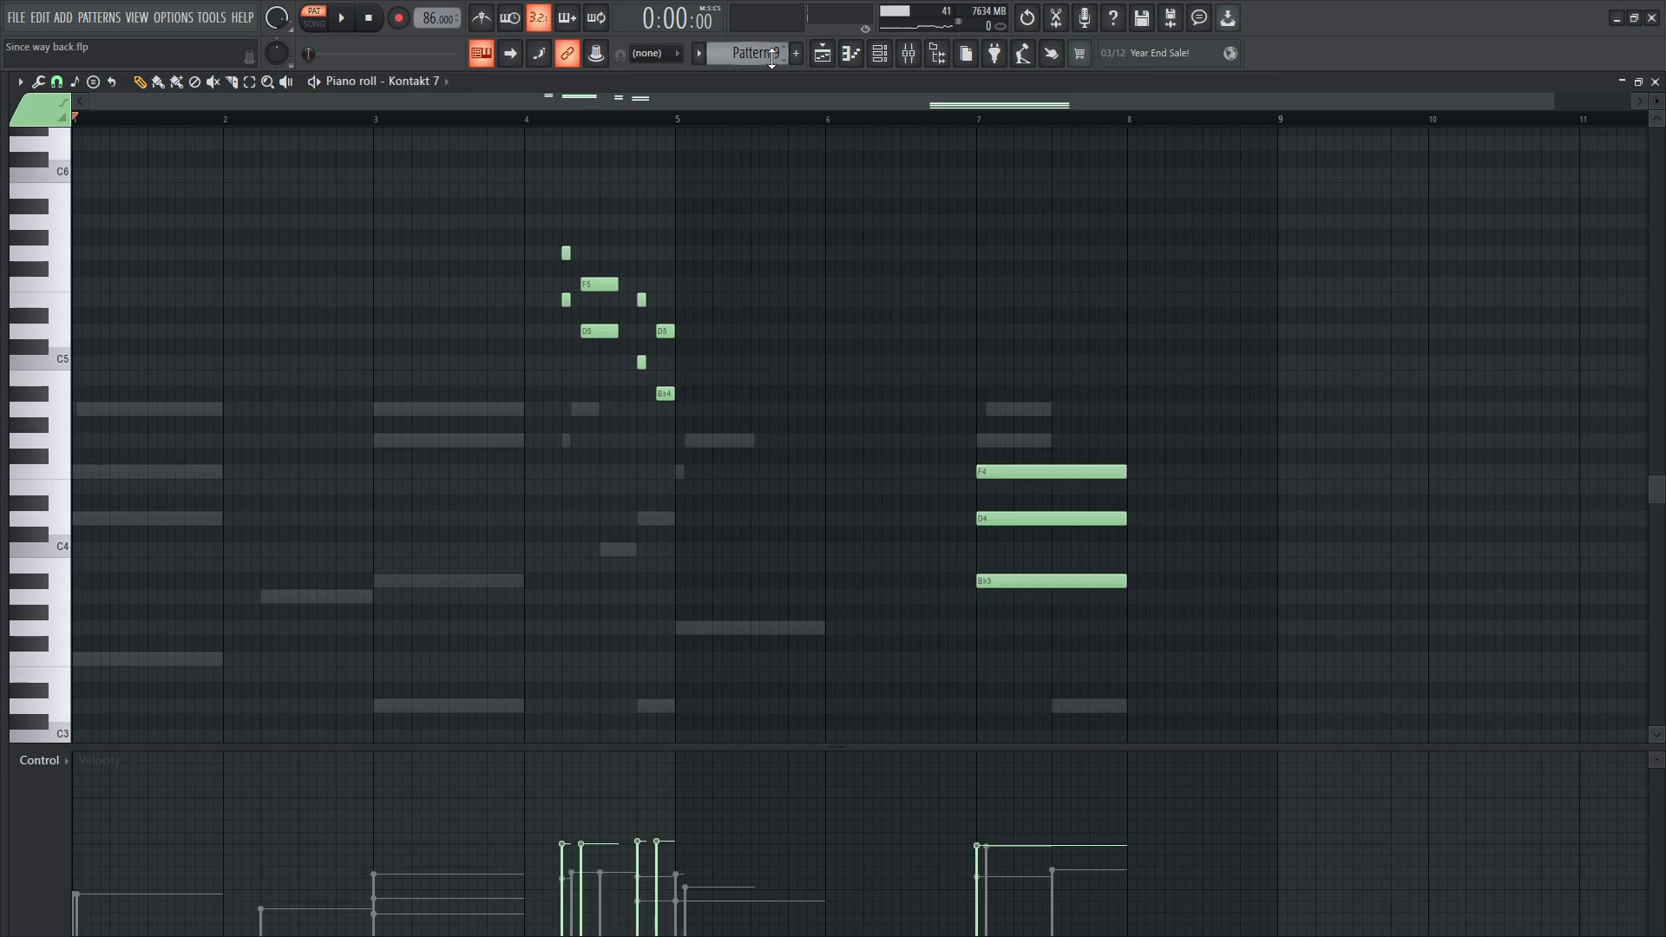
- Open the Omnisphere notes of Pattern 9 in the piano roll and play them through, including the low notes
click(888, 45)
click(324, 609)
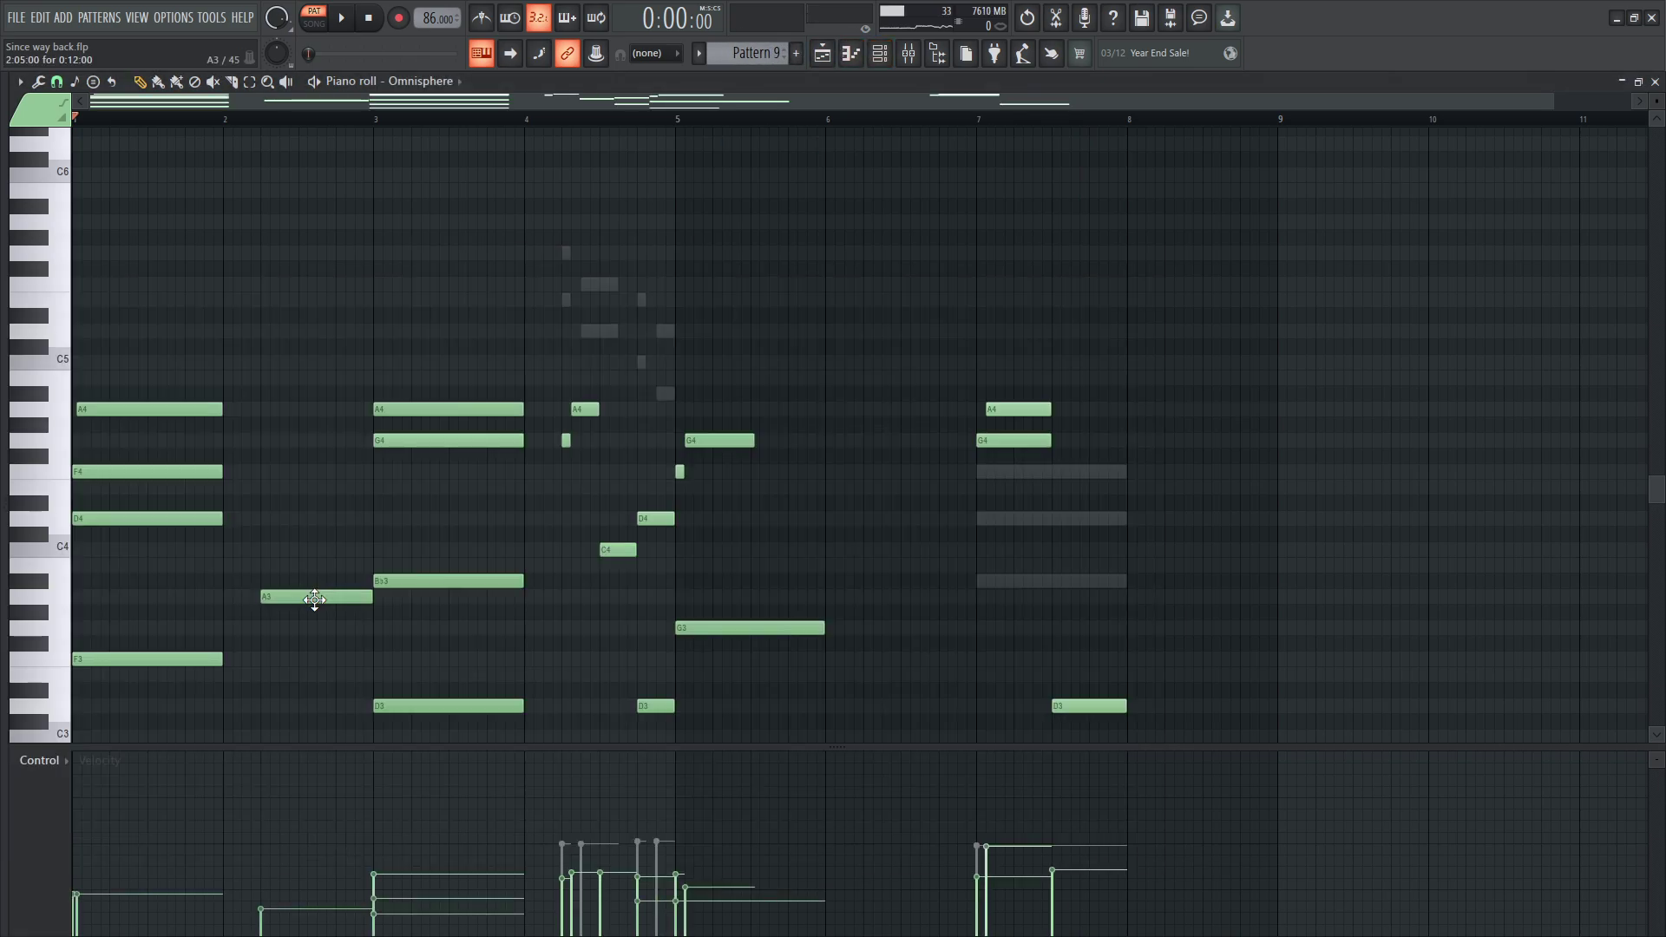
key(space)
scroll(302, 476, down, 3)
scroll(287, 473, down, 2)
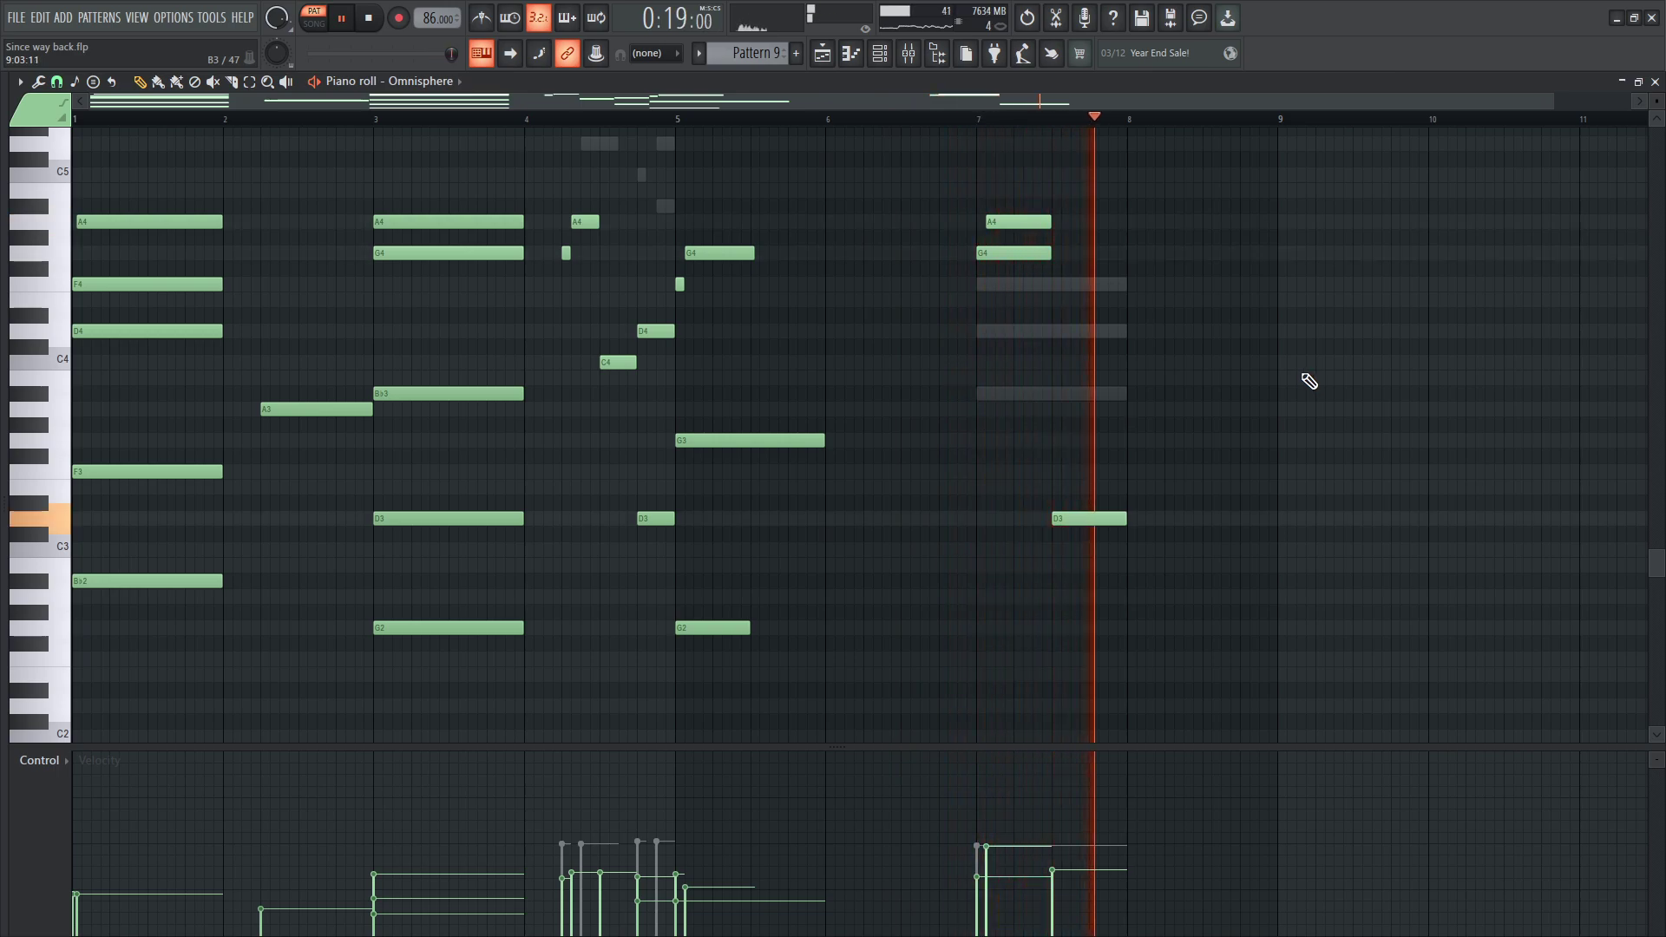
key(space)
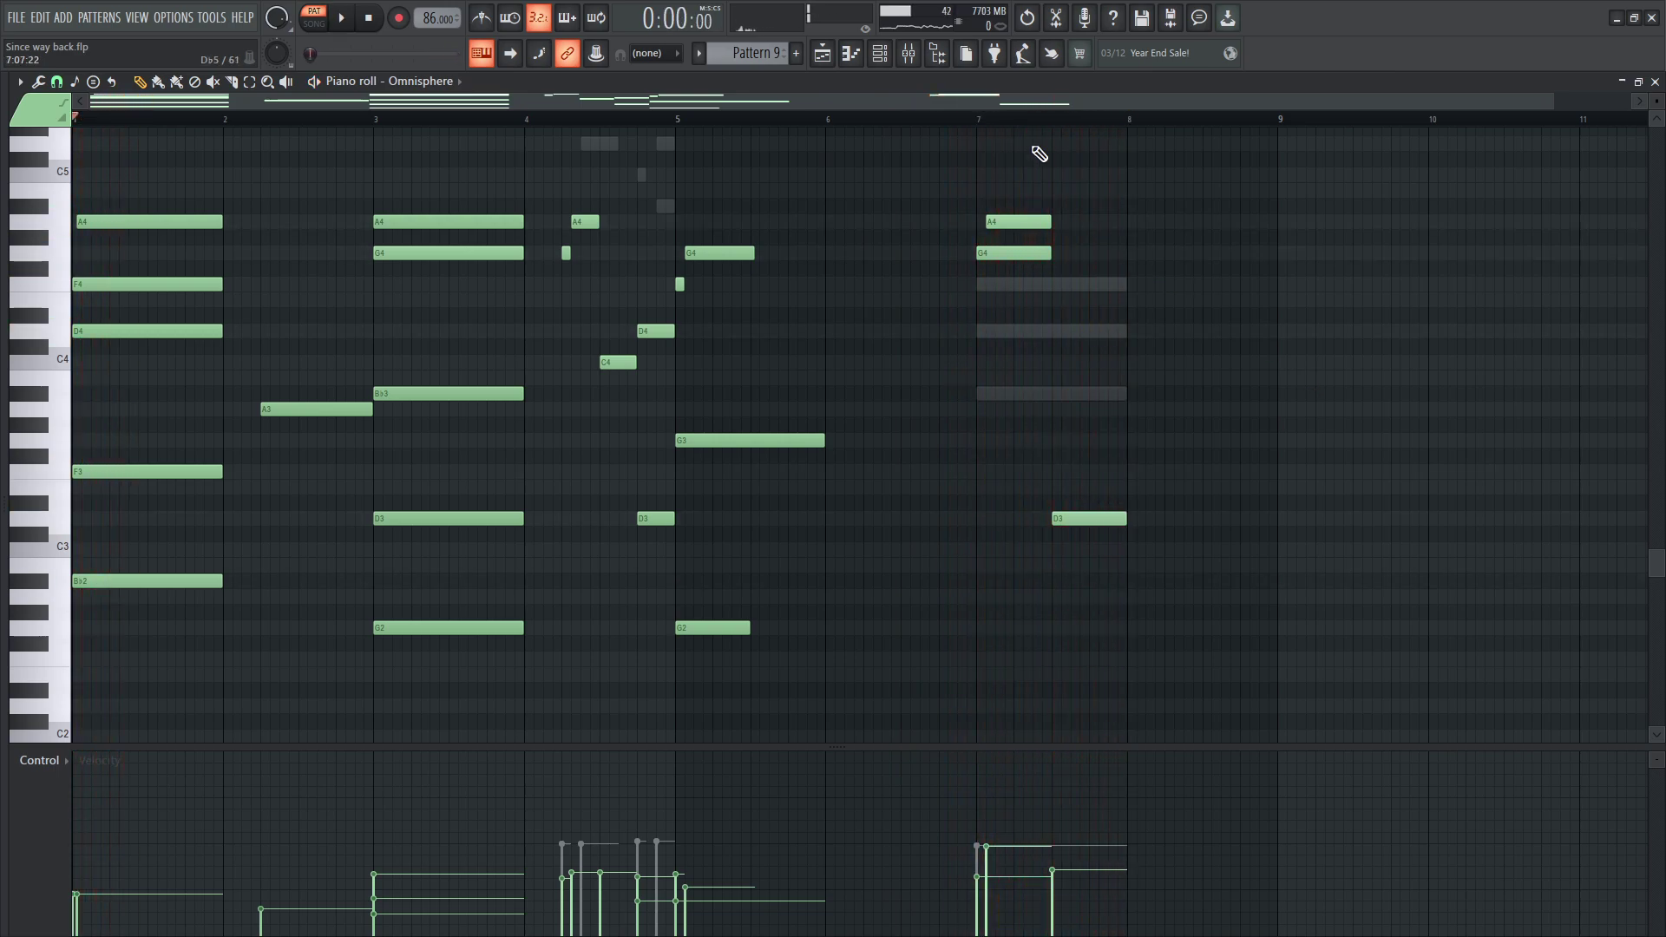
- Play the Omnisphere #2 notes of Pattern 10 in the piano roll and open the instrument to check its patch
click(893, 56)
scroll(781, 48, down, 1)
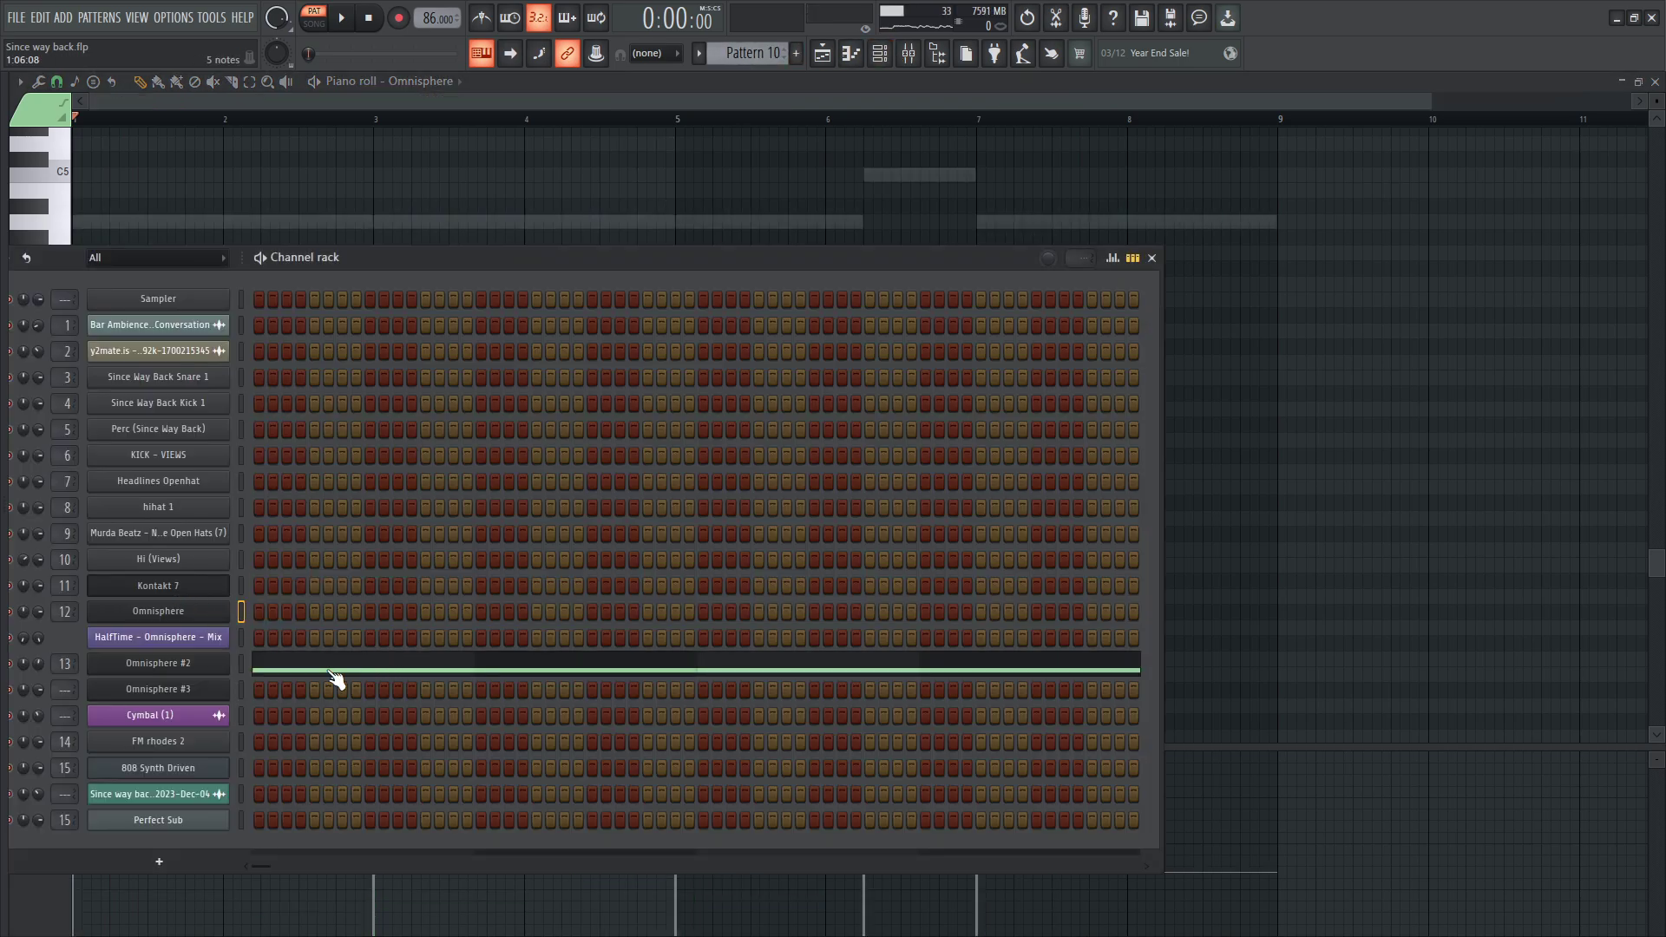
click(336, 679)
key(space)
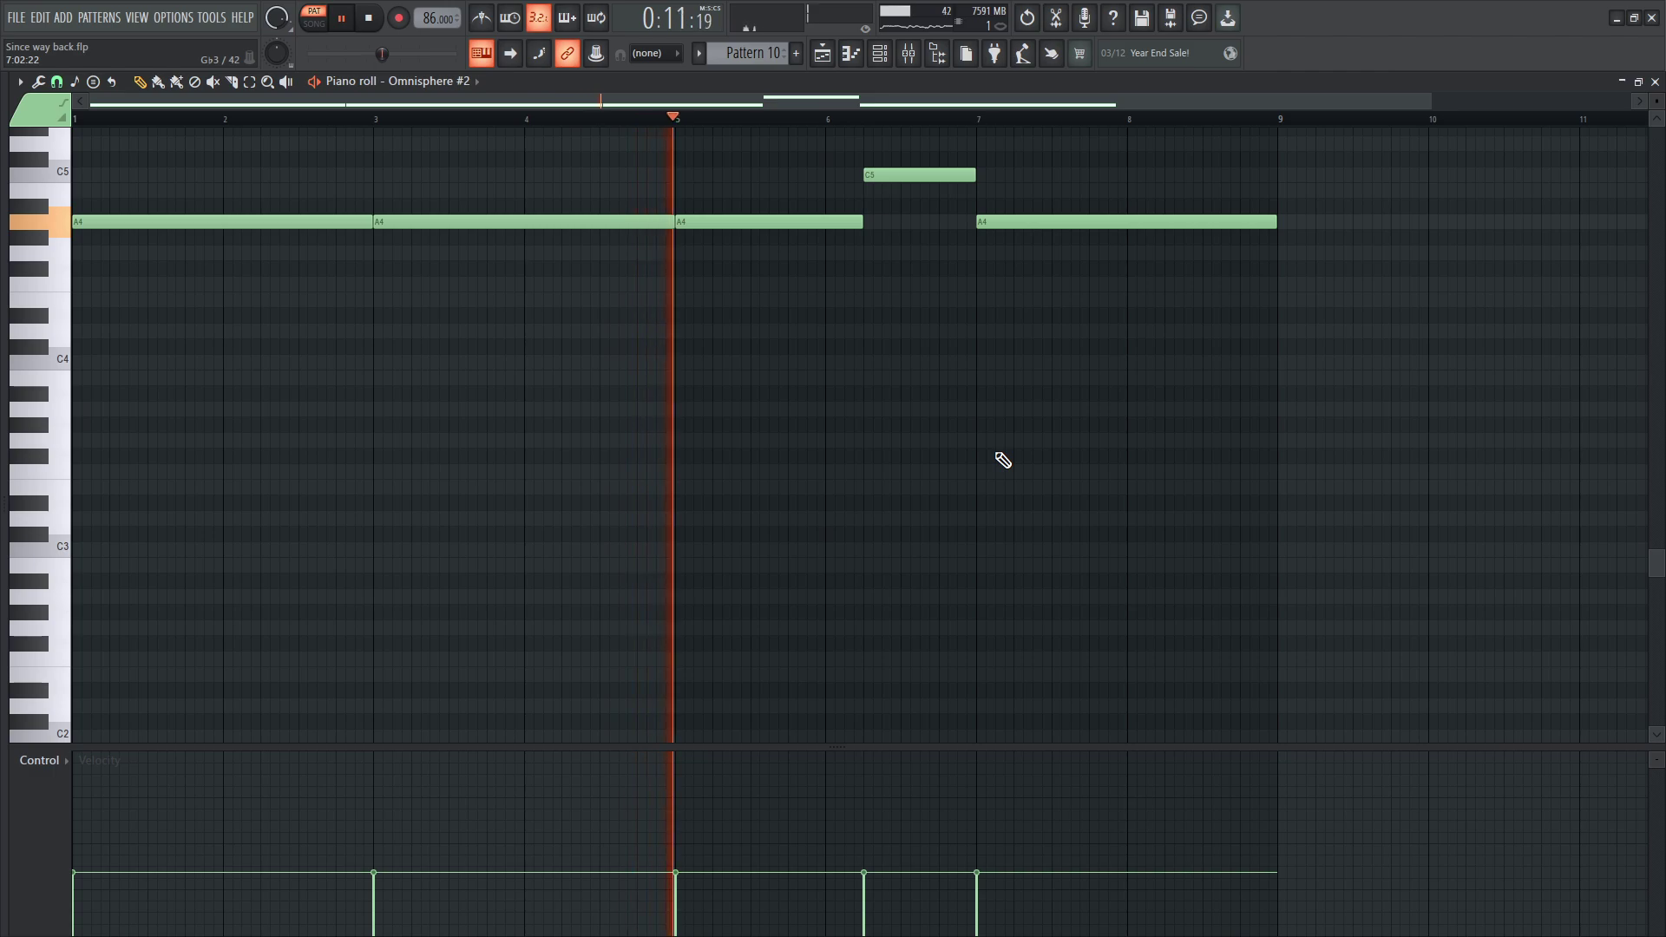
scroll(981, 473, up, 2)
scroll(982, 477, up, 2)
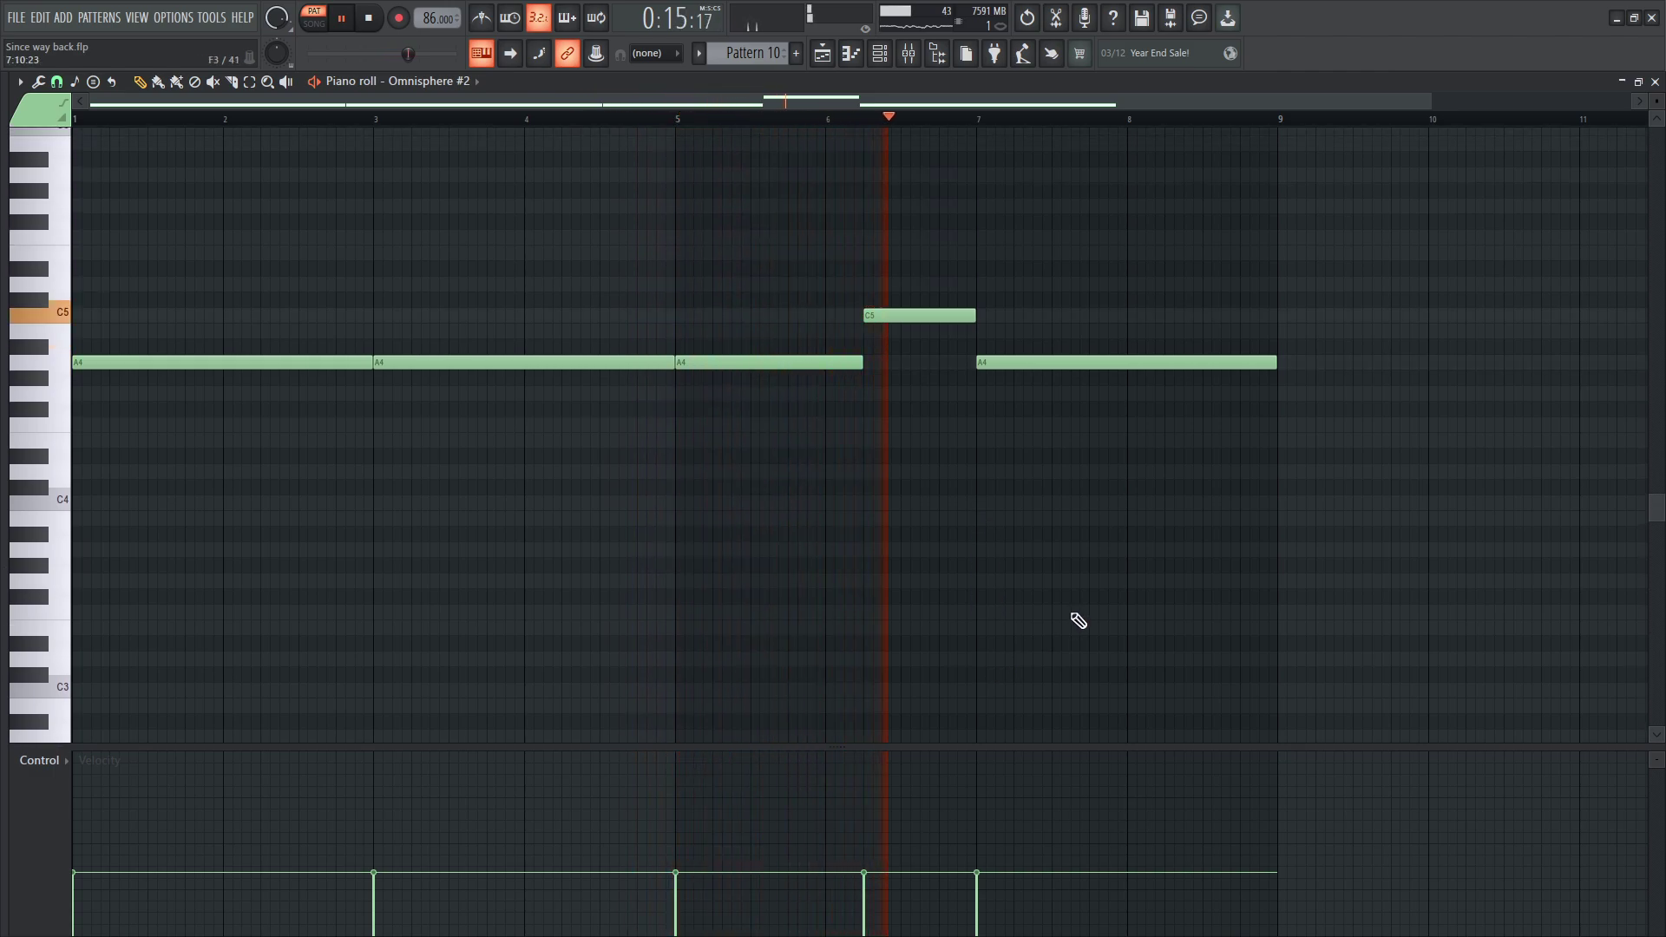
click(879, 53)
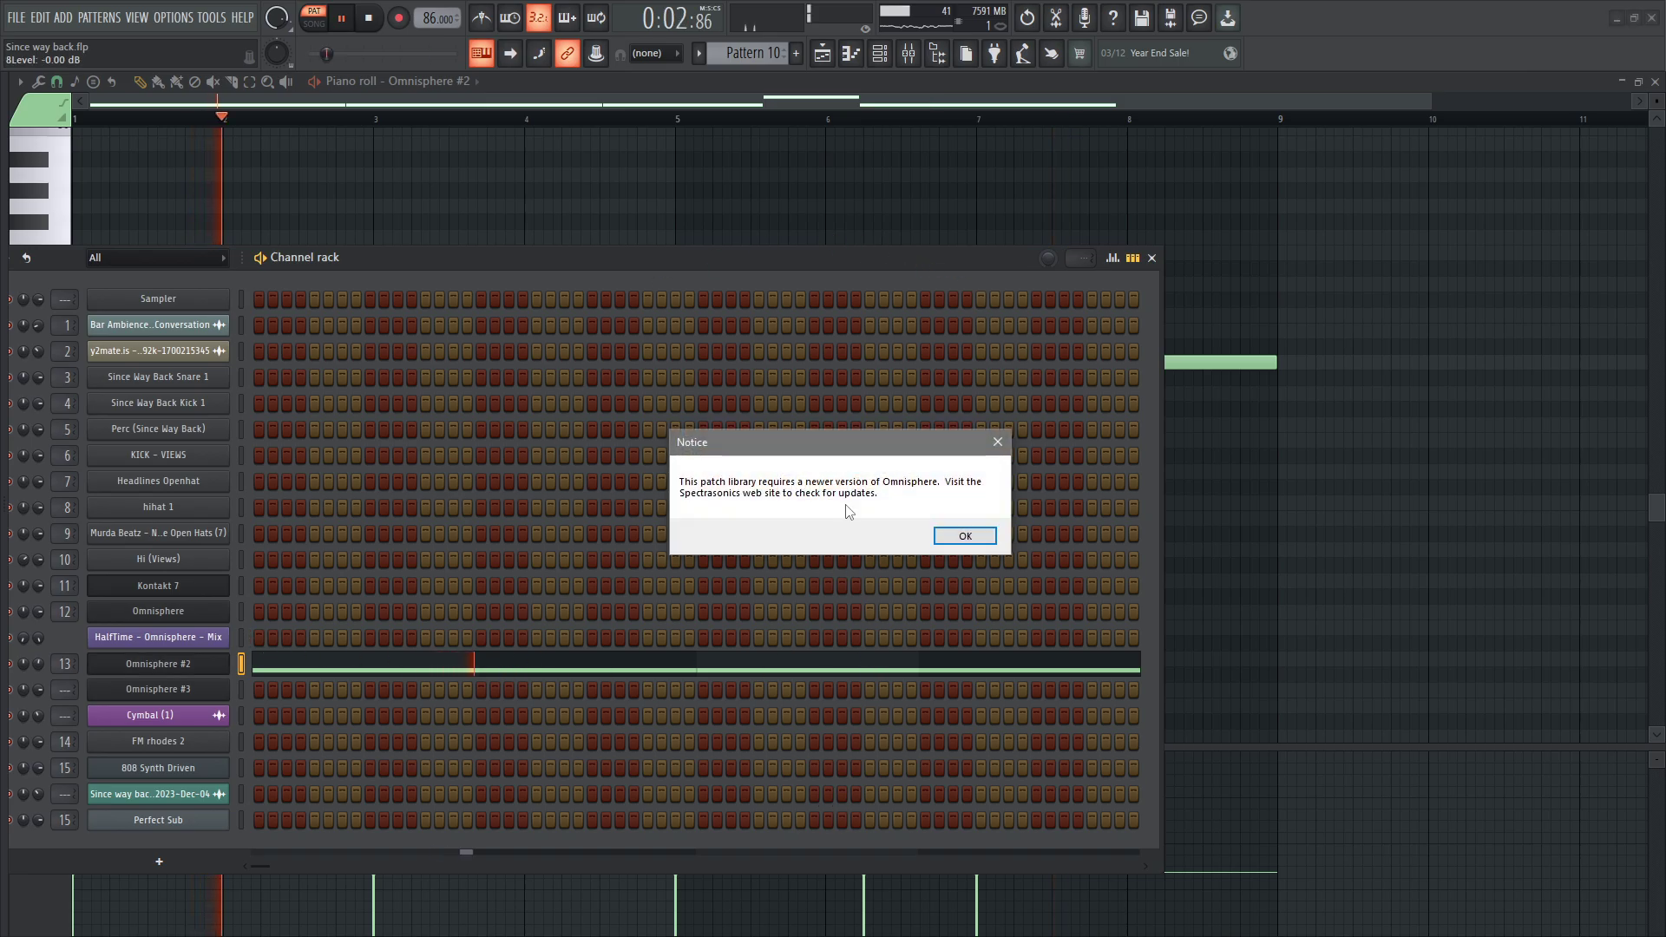
click(986, 539)
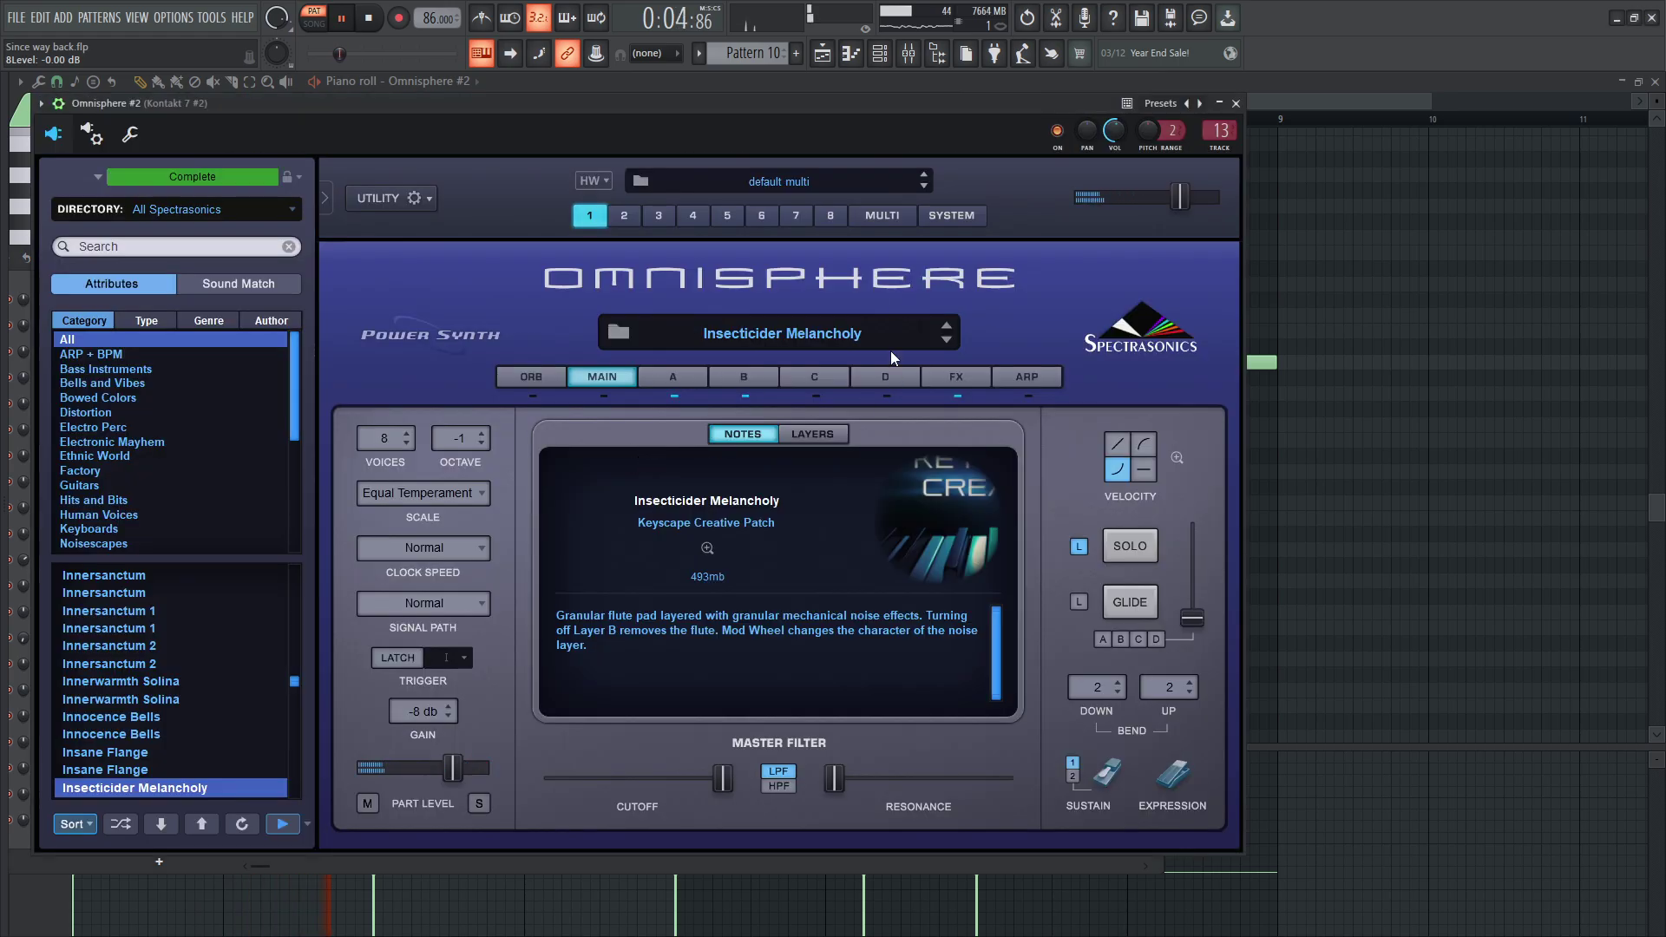
- Play the arrangement from about bar 4 and bring up Pattern 10's Omnisphere #2 notes and the channel rack
click(822, 54)
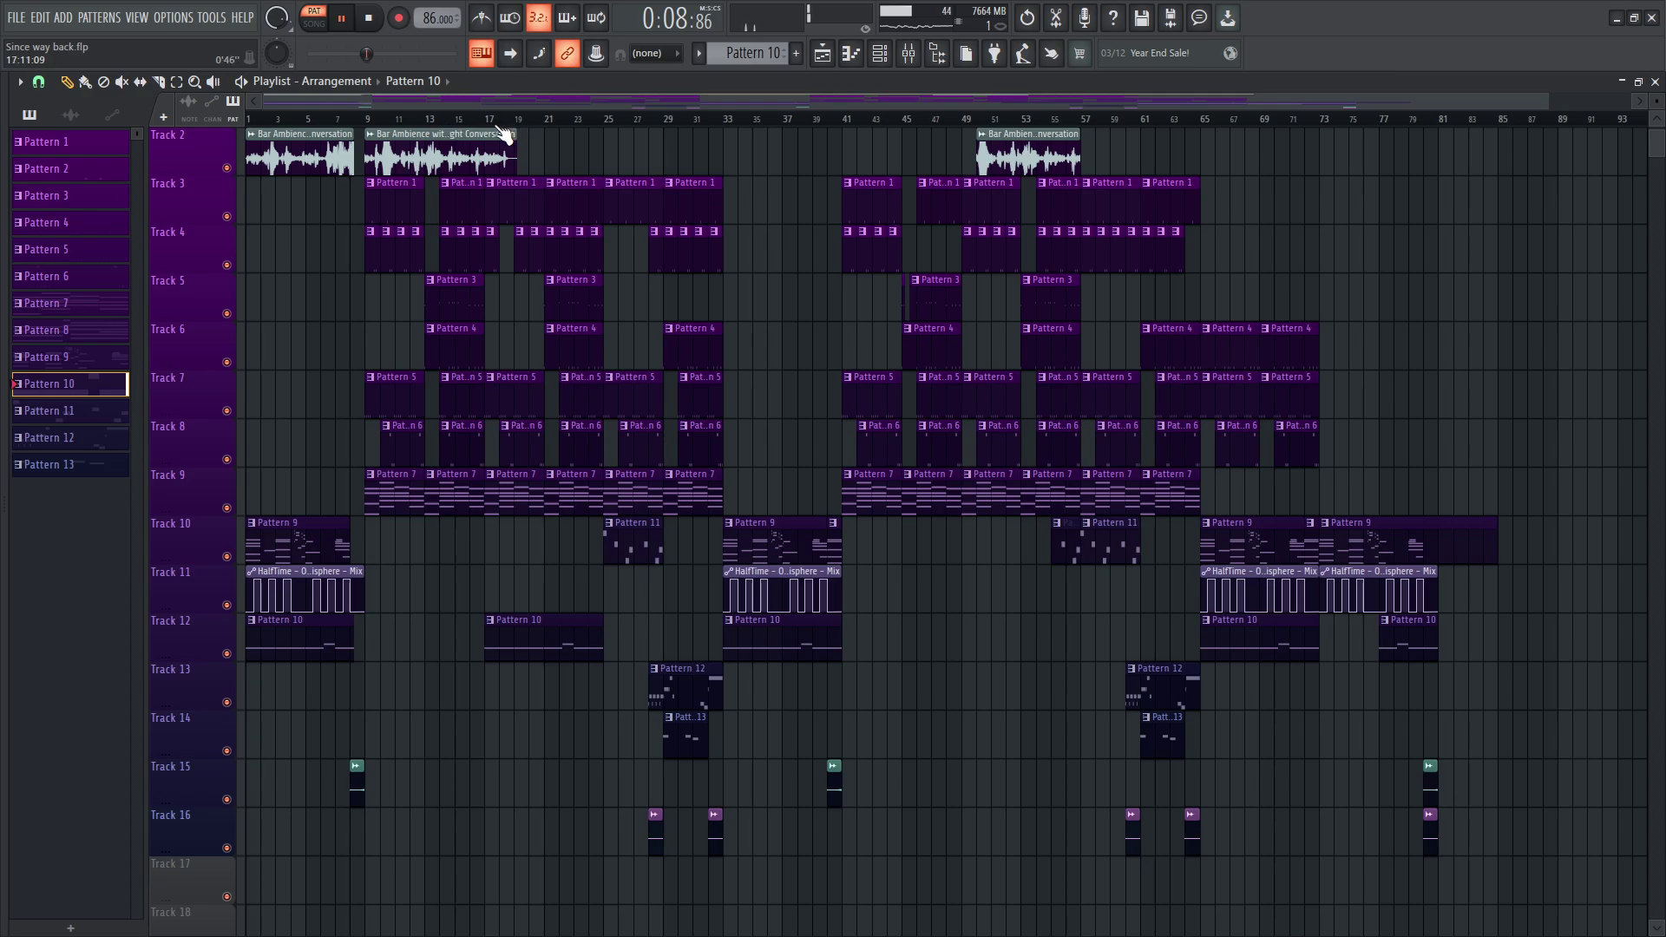
click(291, 119)
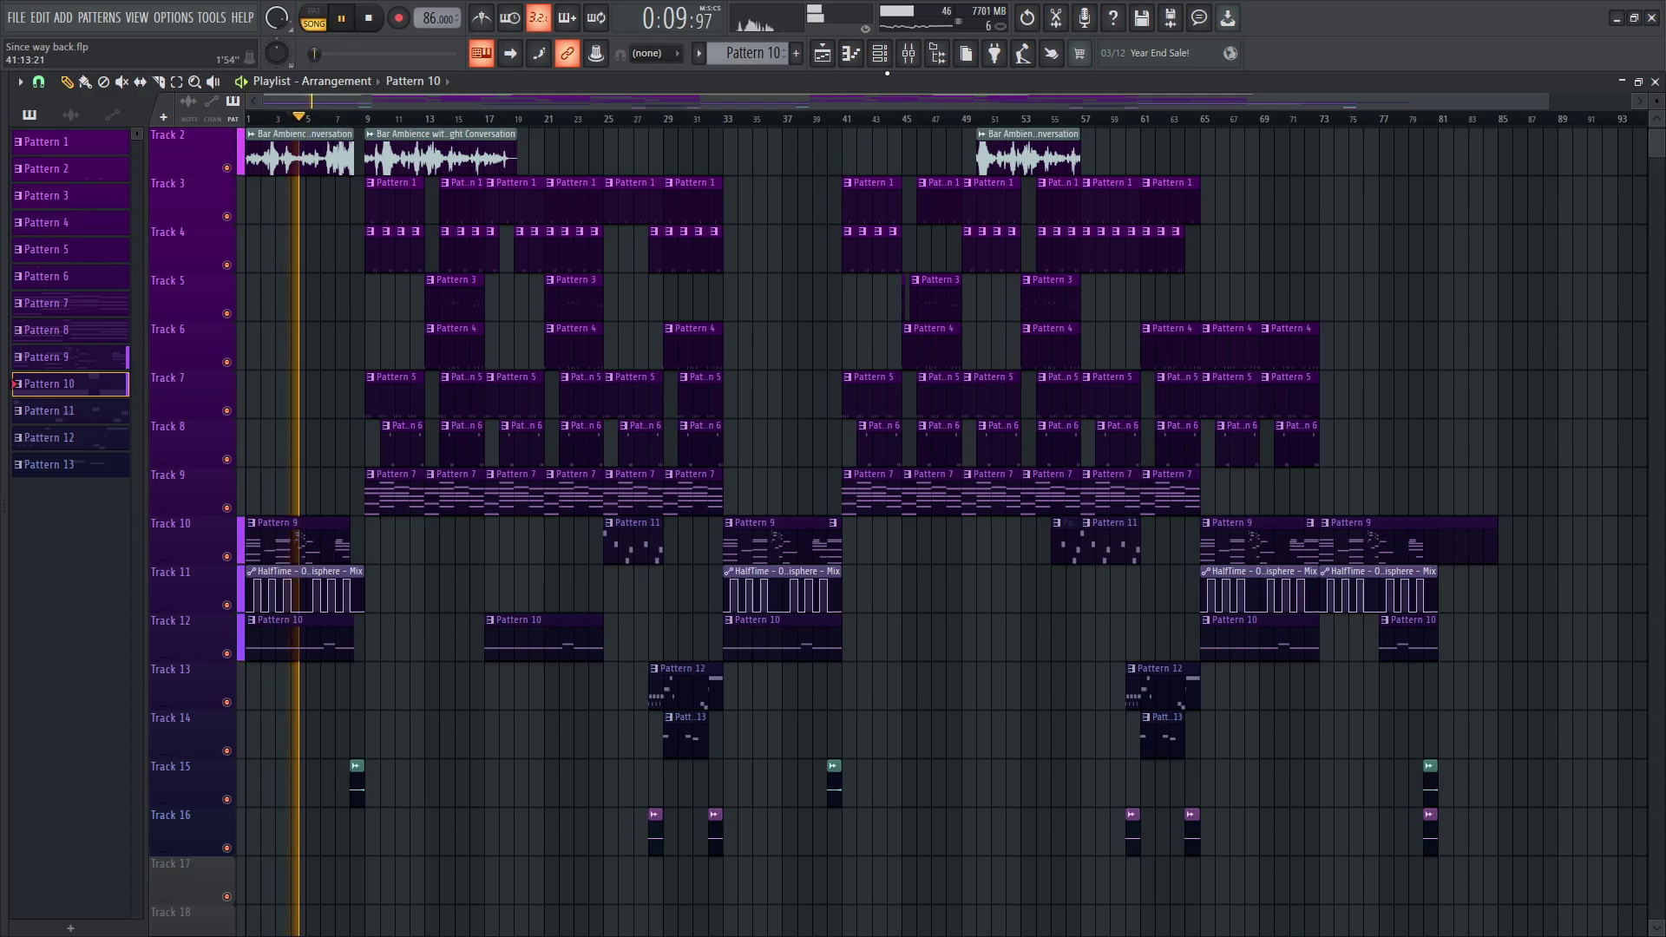
click(906, 56)
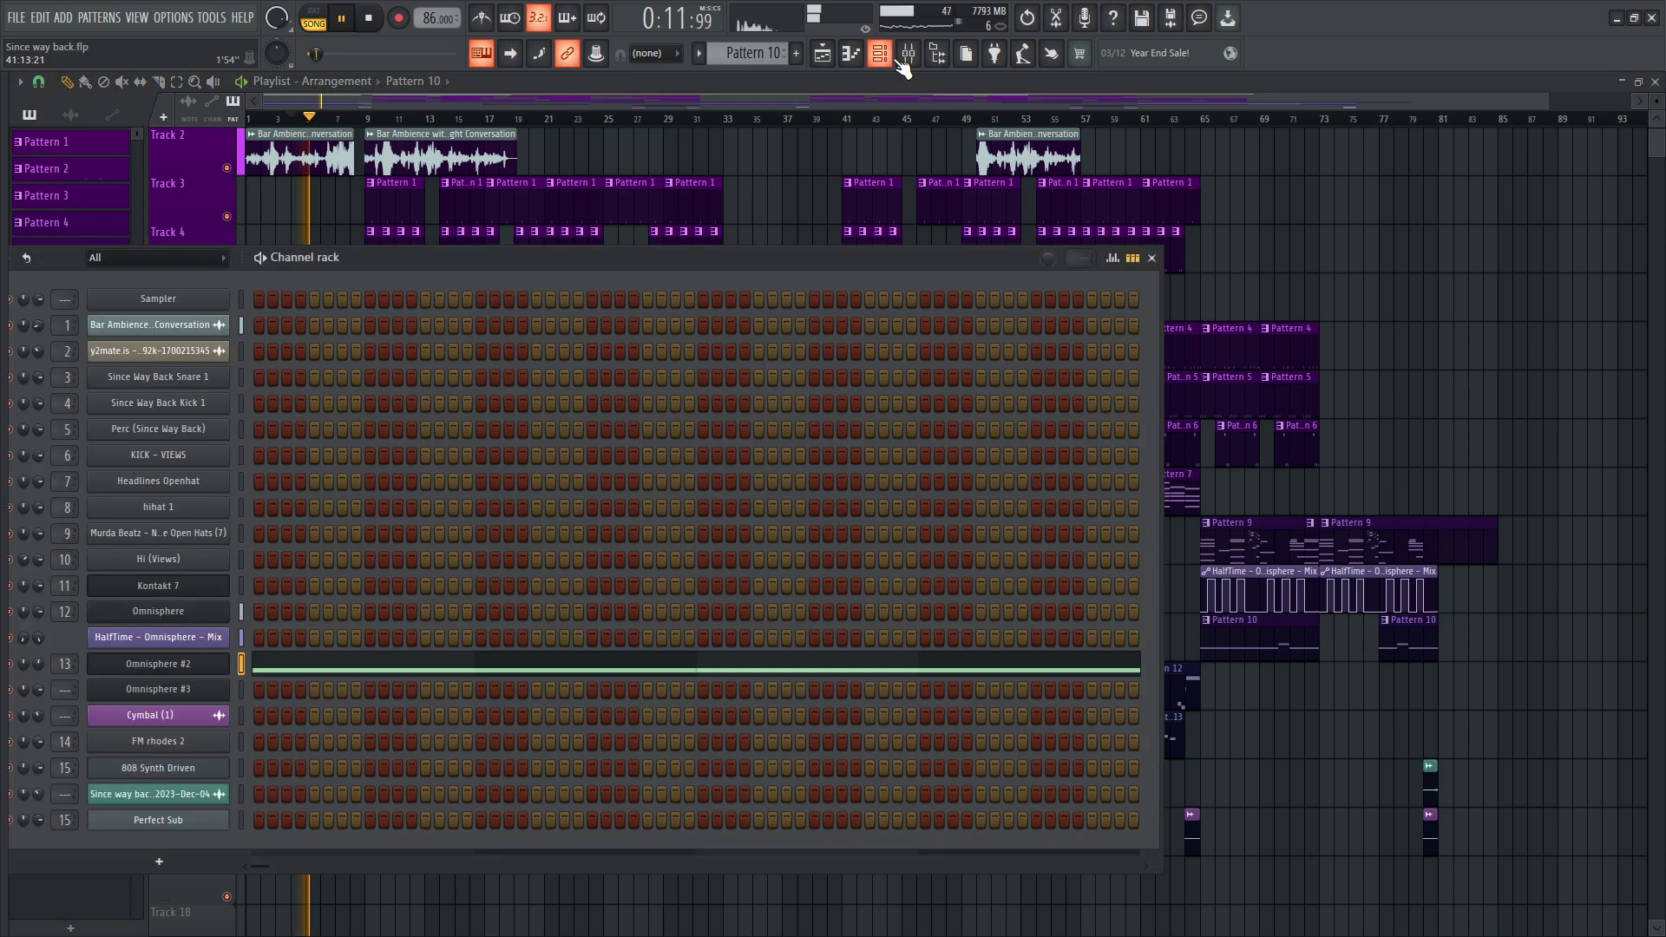
click(583, 677)
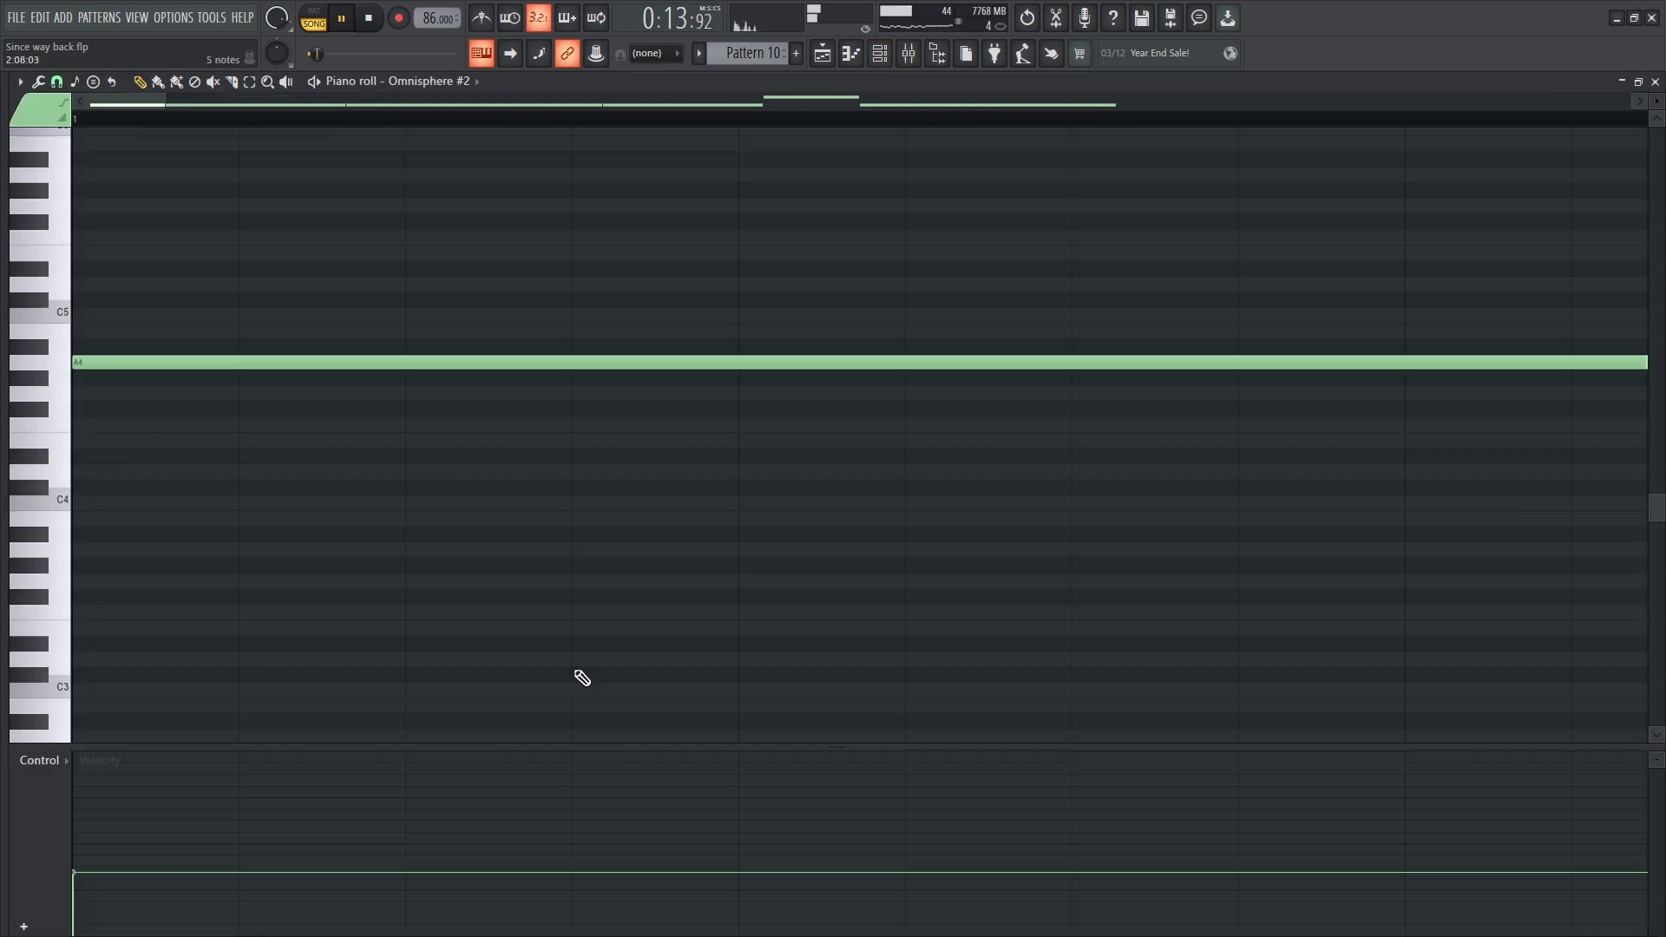
key(F6)
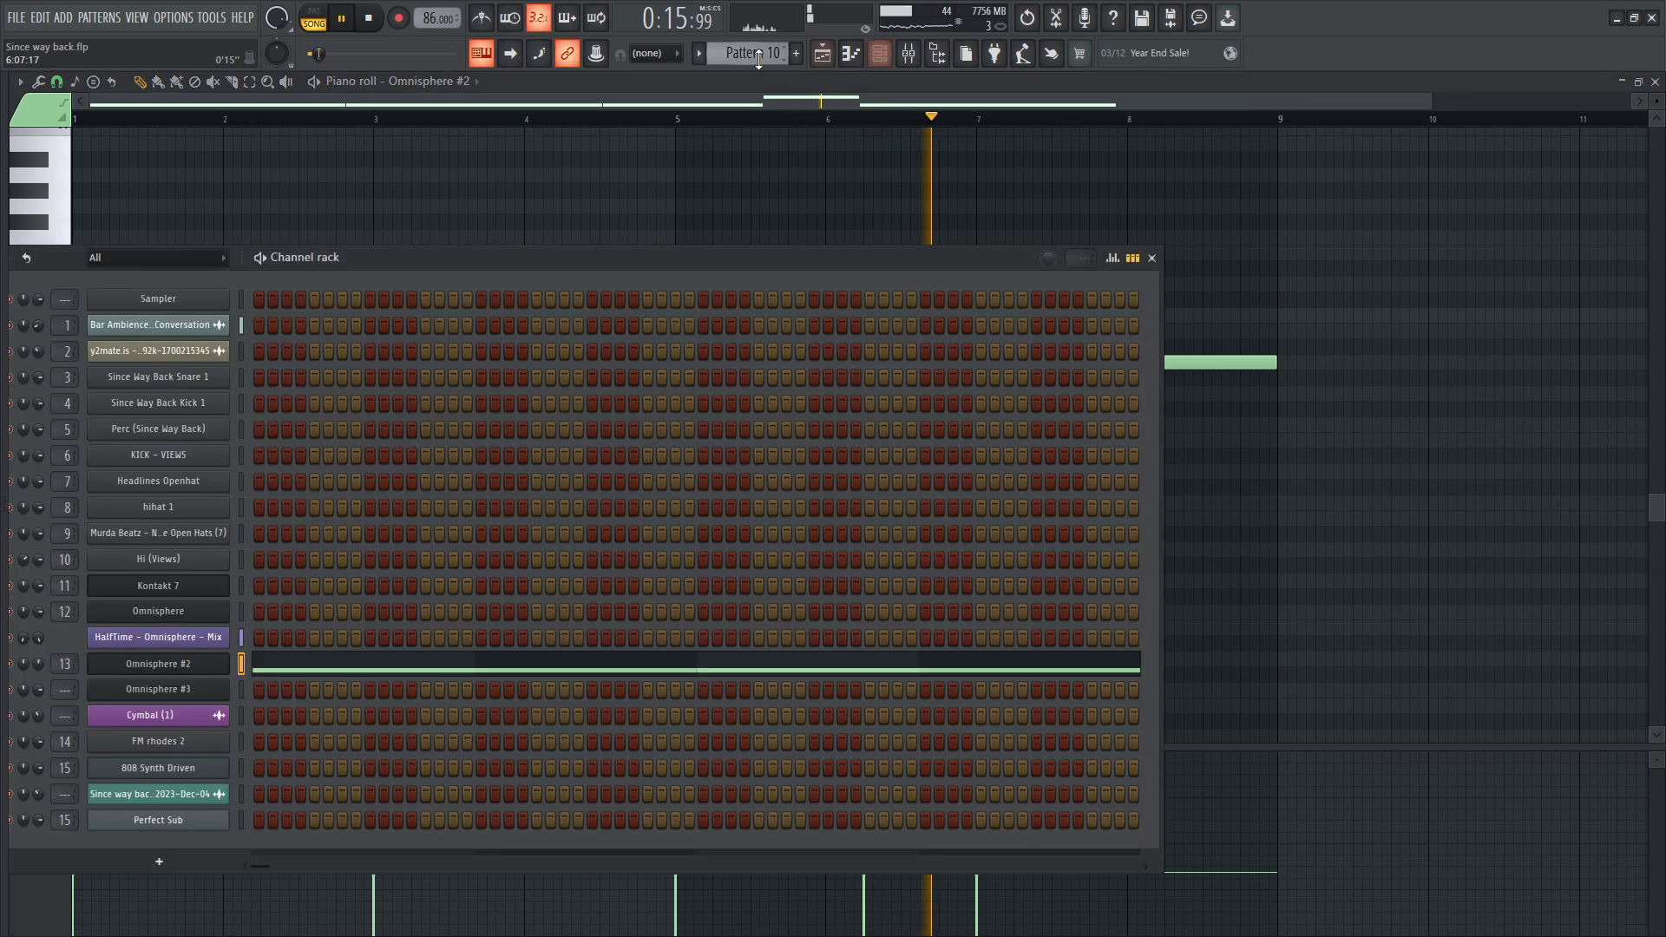
- Play the Omnisphere #3 notes of Pattern 11 in the piano roll and hear them in the arrangement from about bar 25
key(space)
scroll(758, 54, down, 1)
click(388, 698)
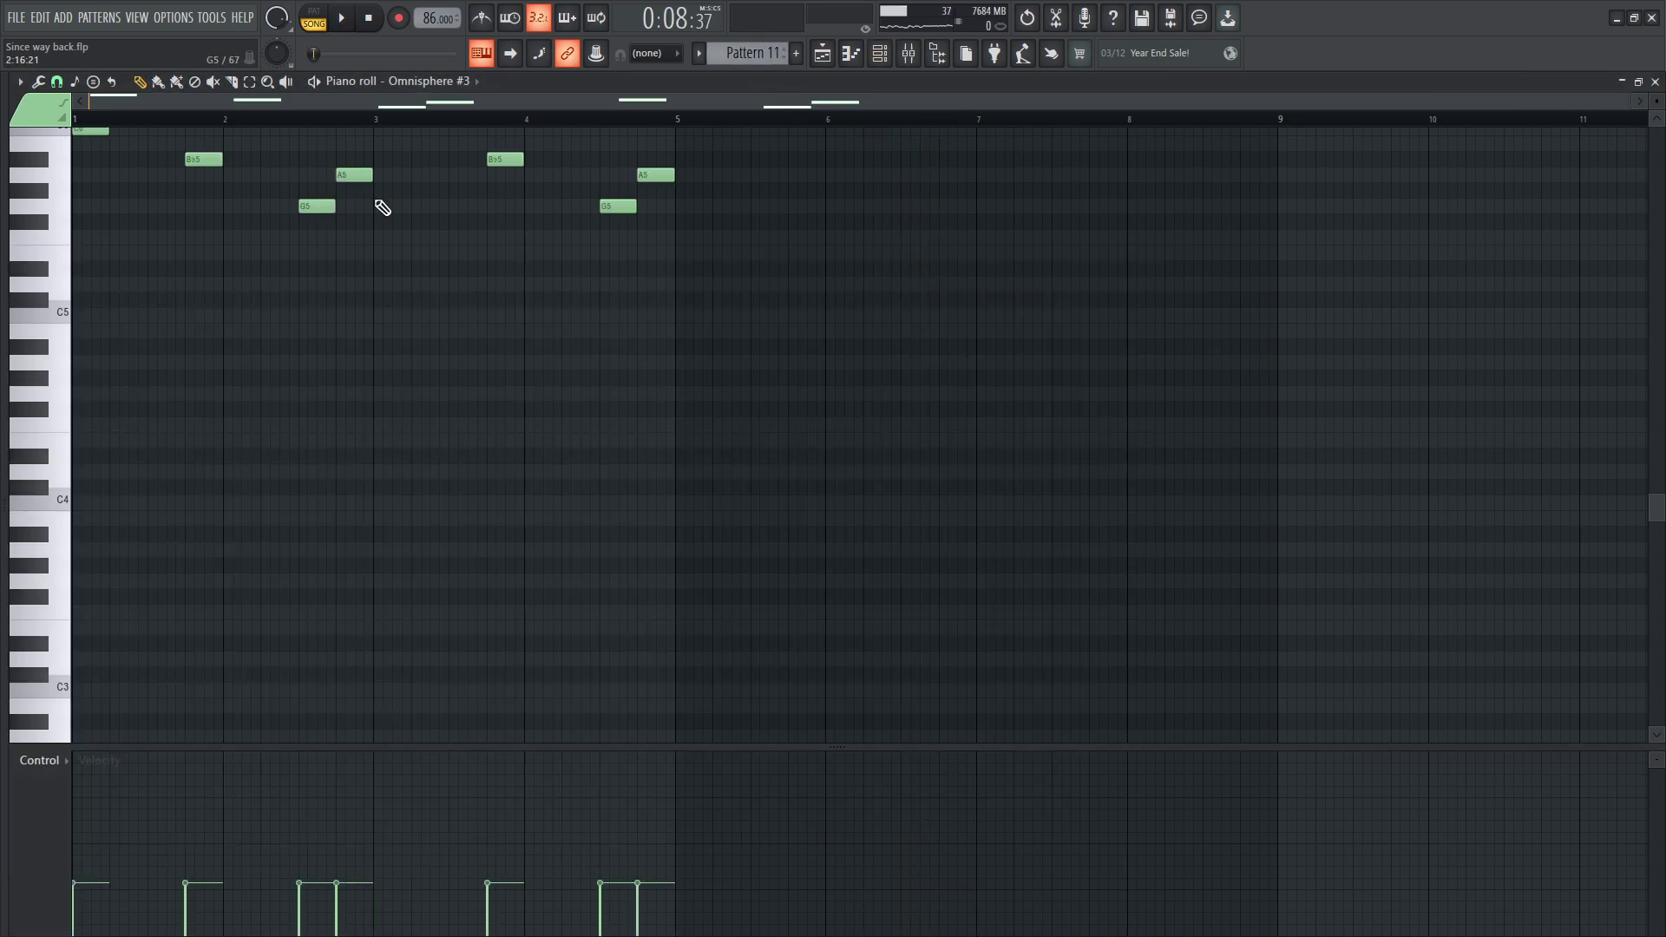
key(space)
scroll(440, 521, up, 3)
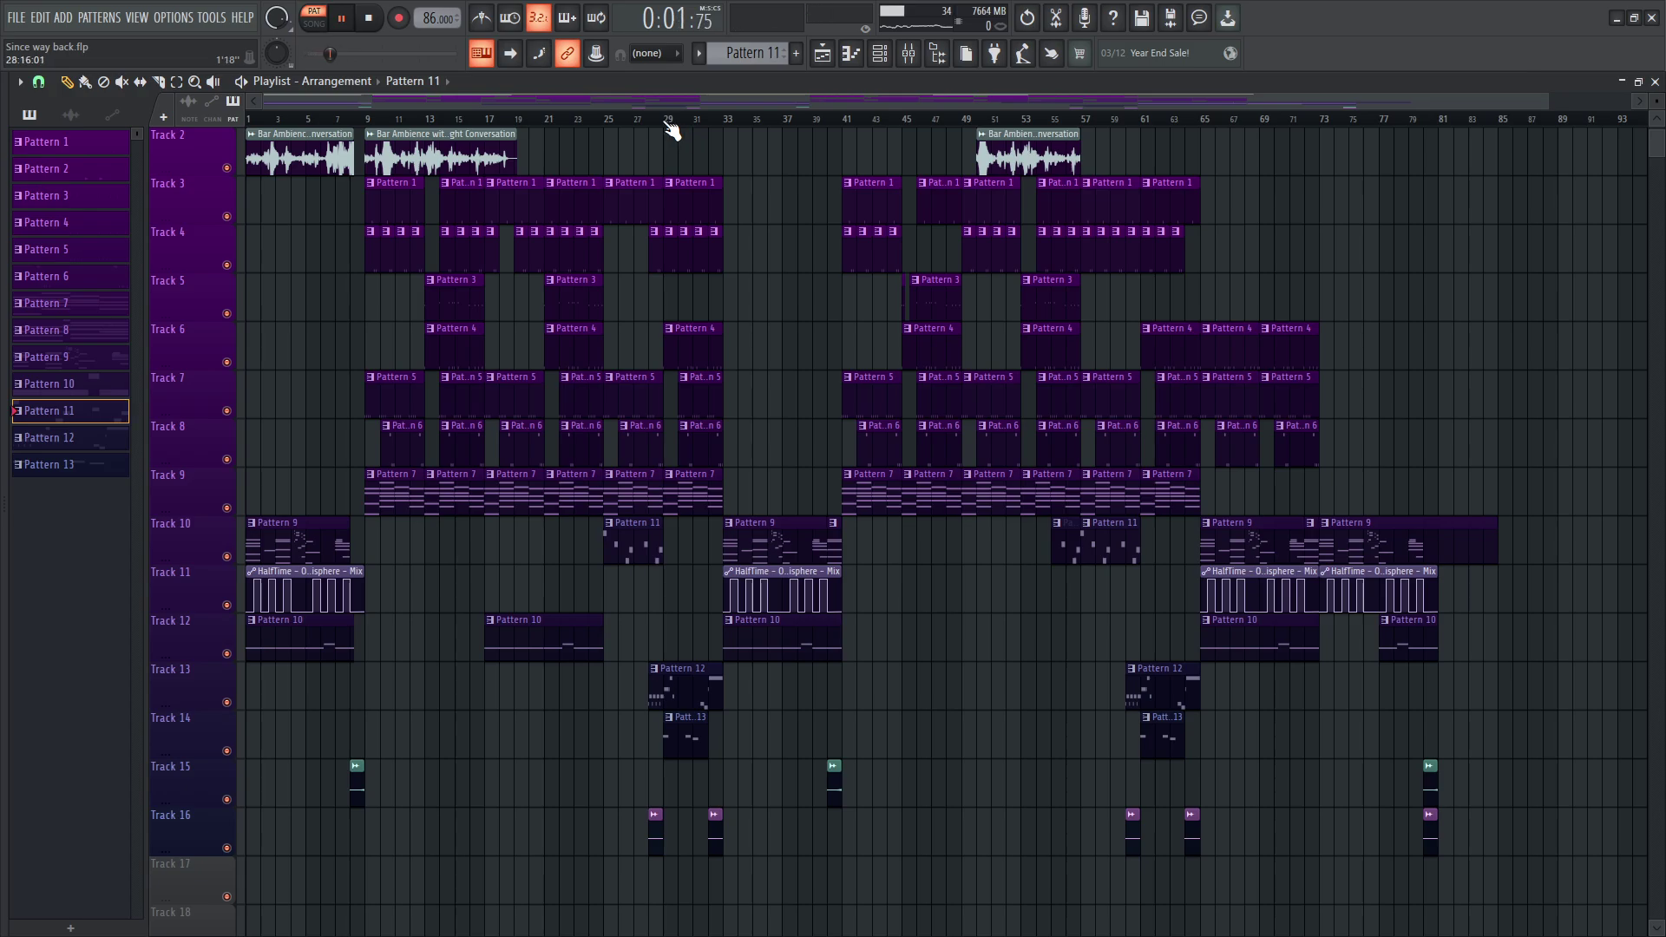
click(607, 122)
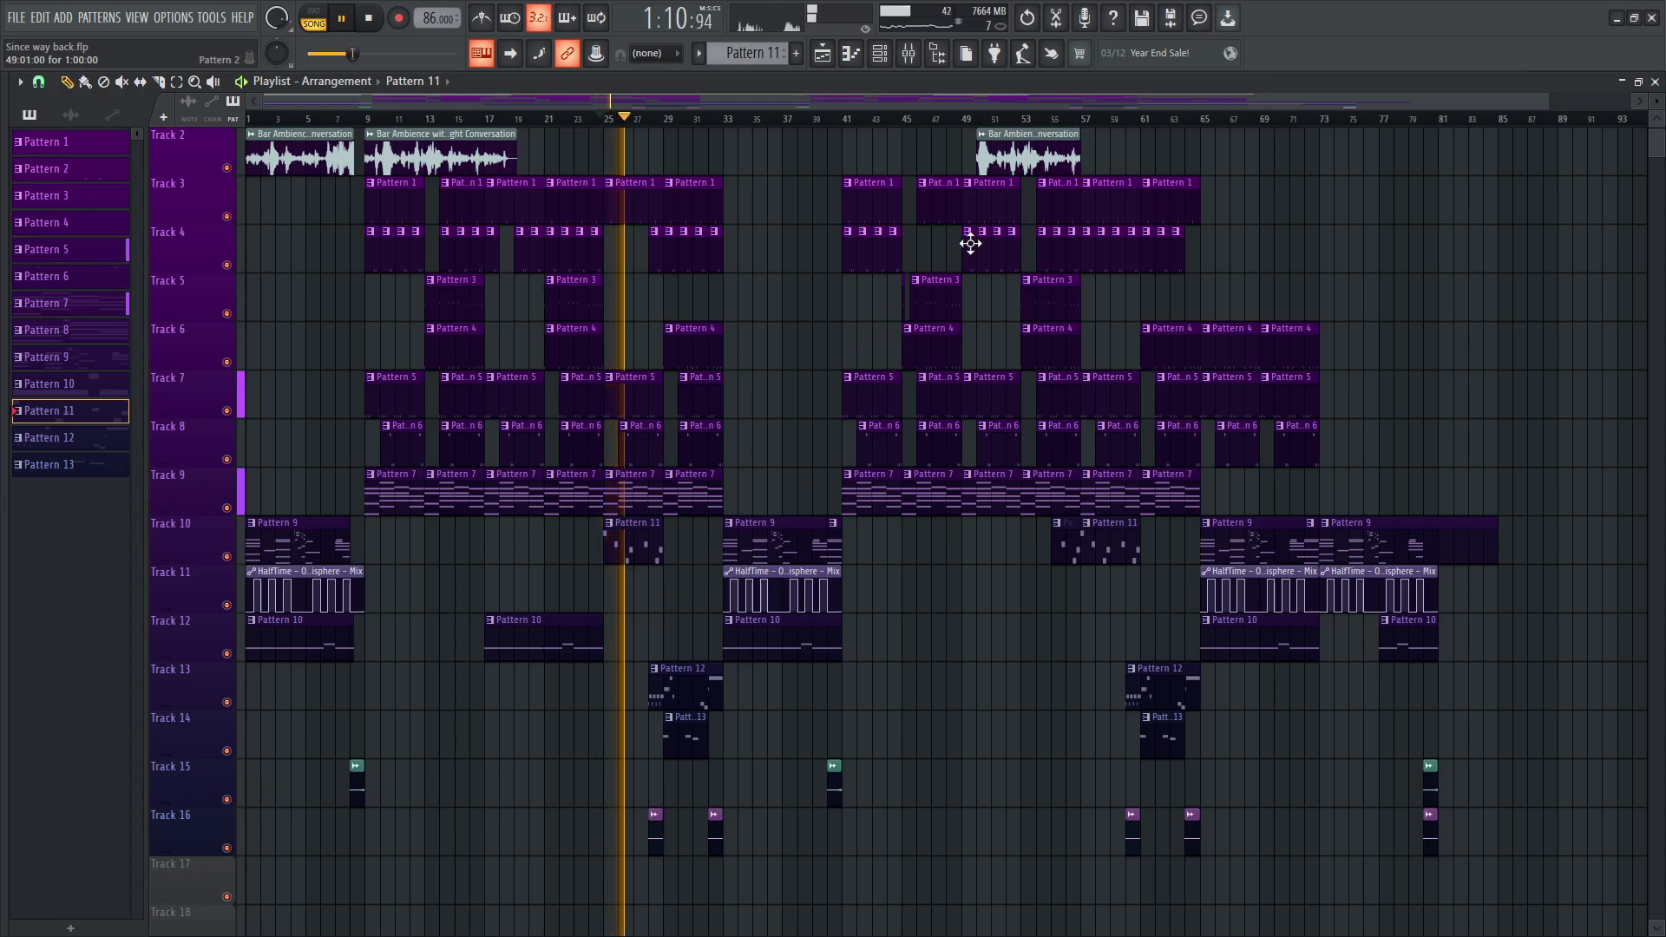
- Stop playback, switch to Pattern 12 and open its FM rhodes 2 instrument from the channel rack
click(878, 56)
key(space)
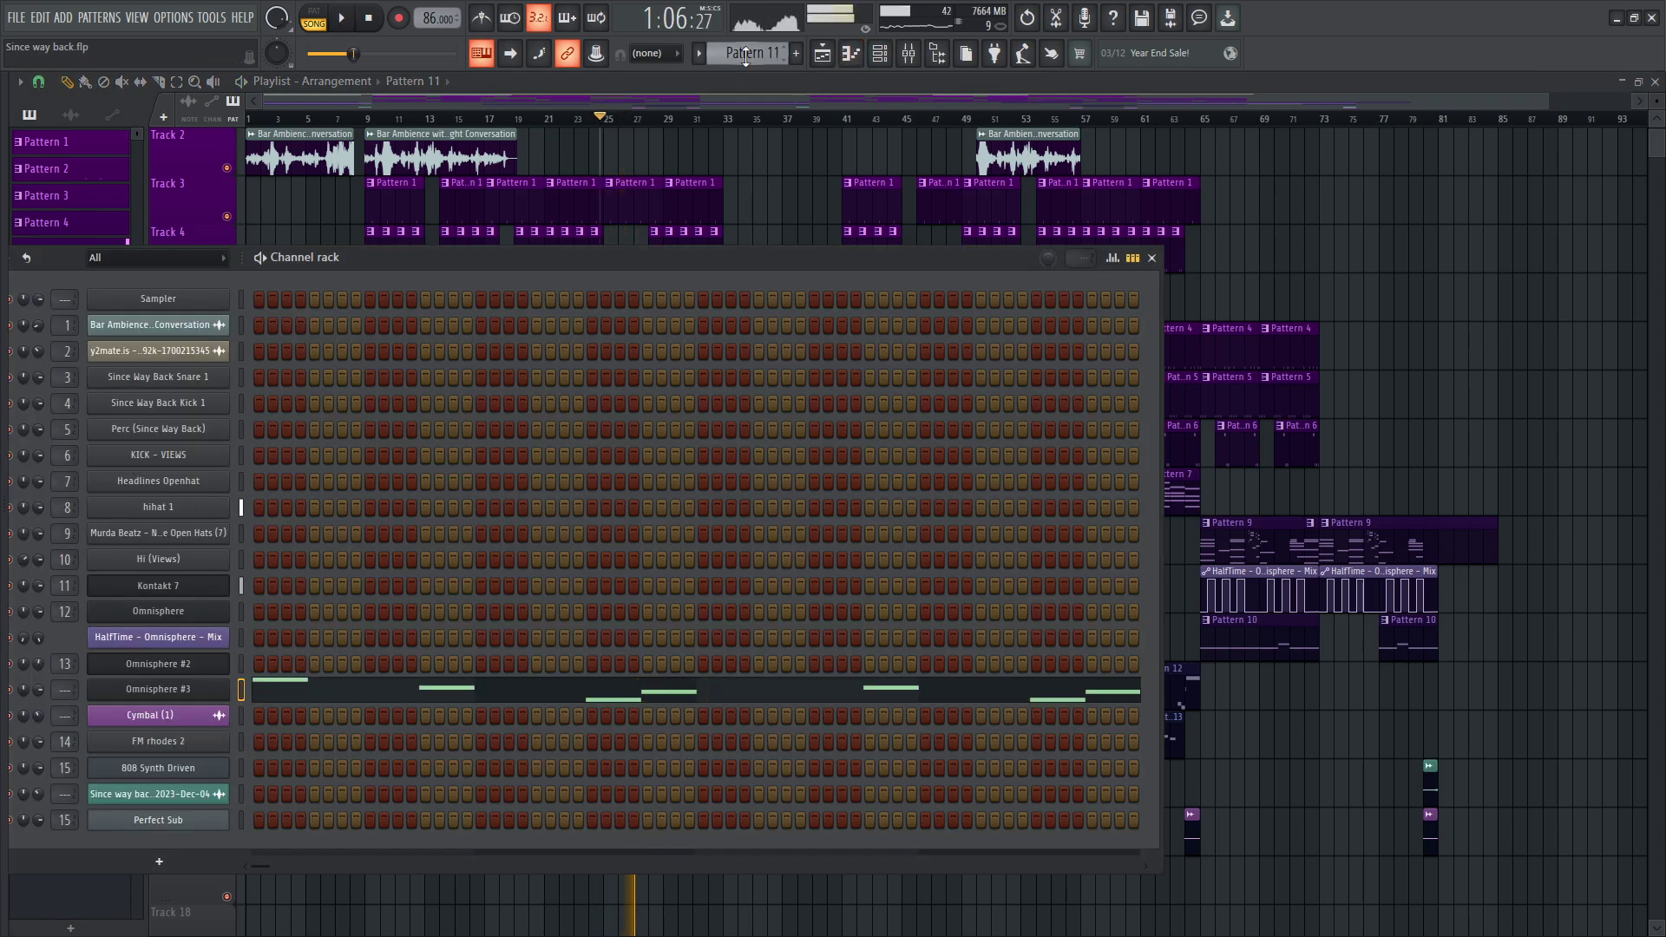
scroll(744, 54, down, 1)
click(207, 742)
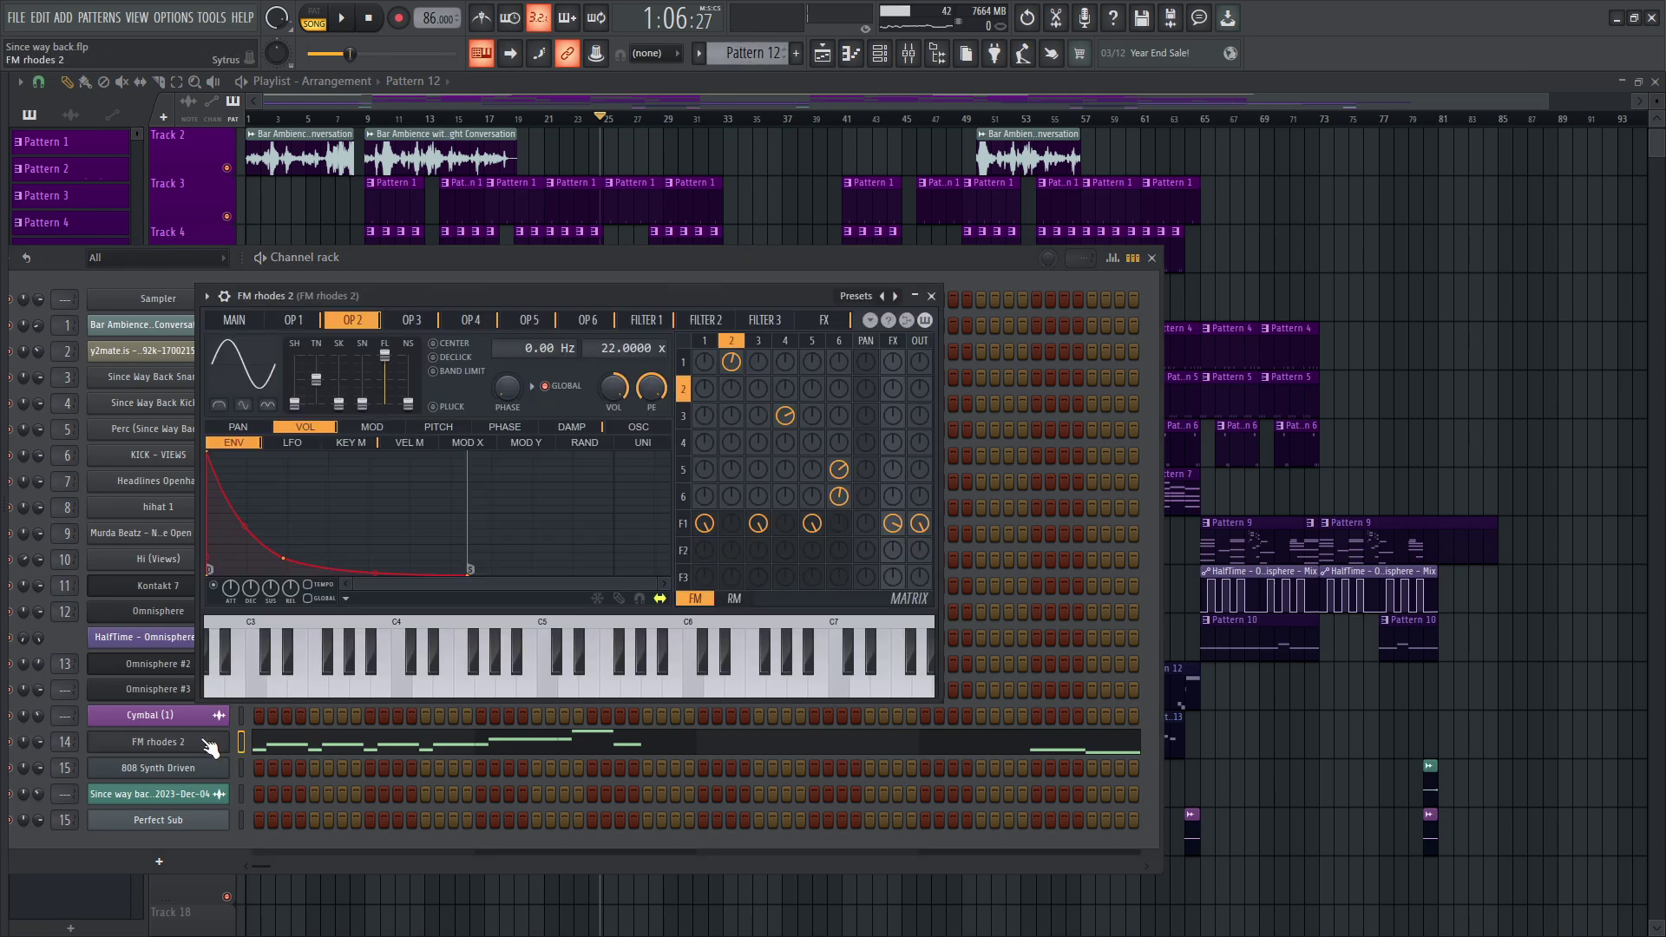
- Play the FM rhodes 2 notes of Pattern 12 in the piano roll and hear them in the arrangement from about bar 28
click(431, 750)
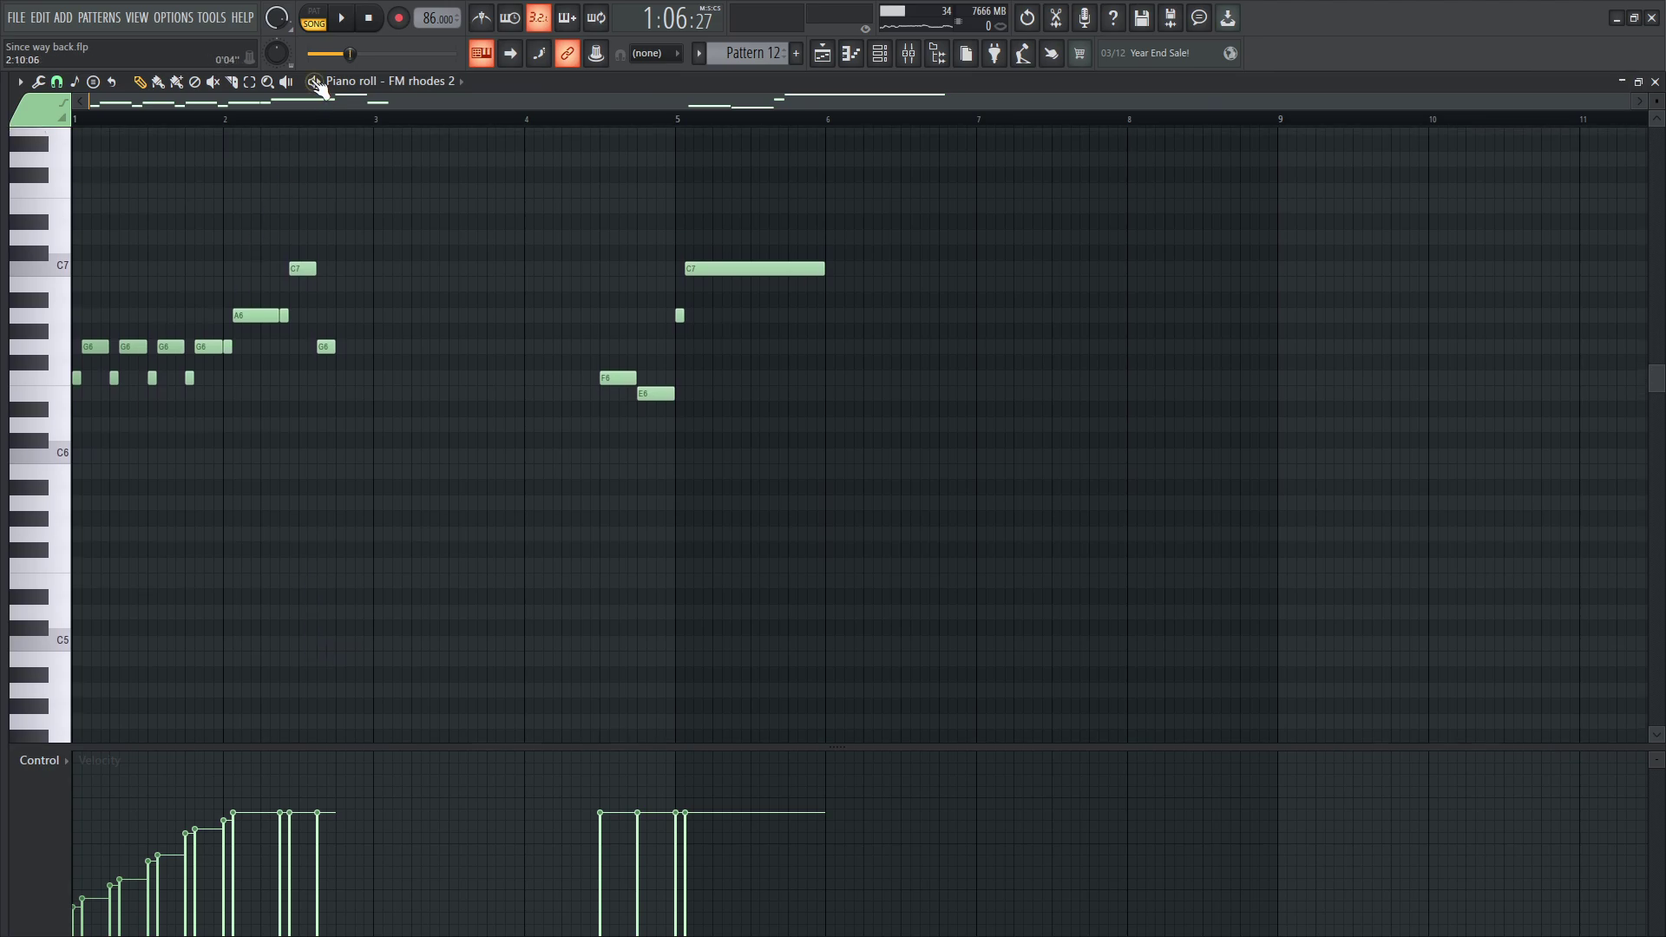
key(space)
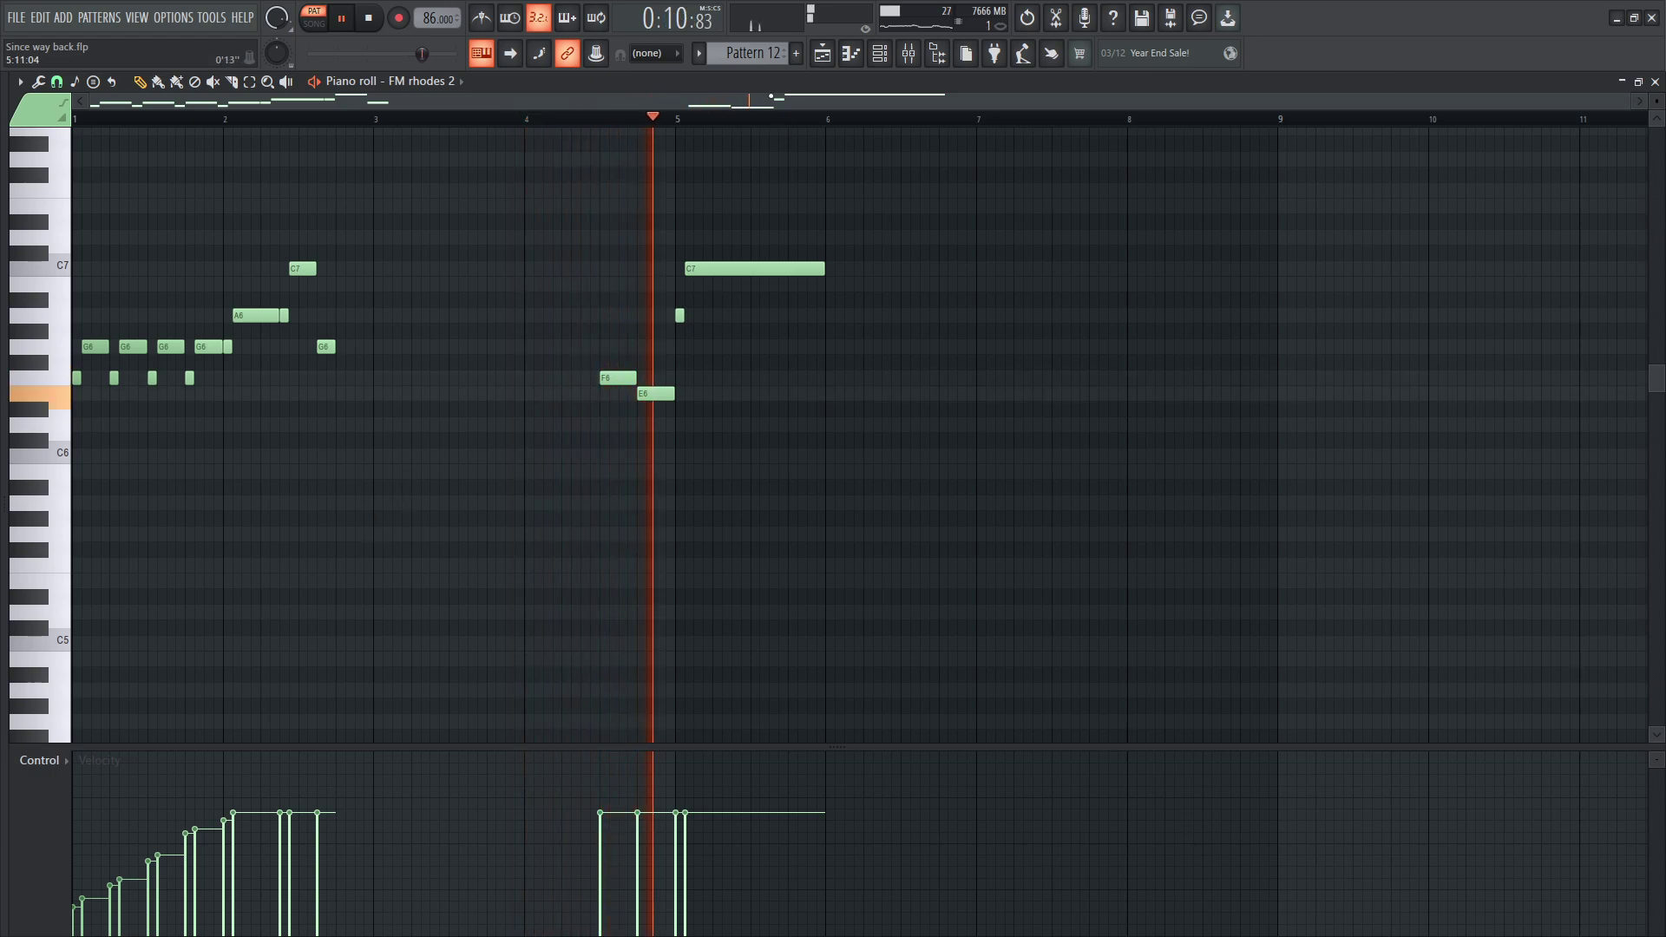
key(F5)
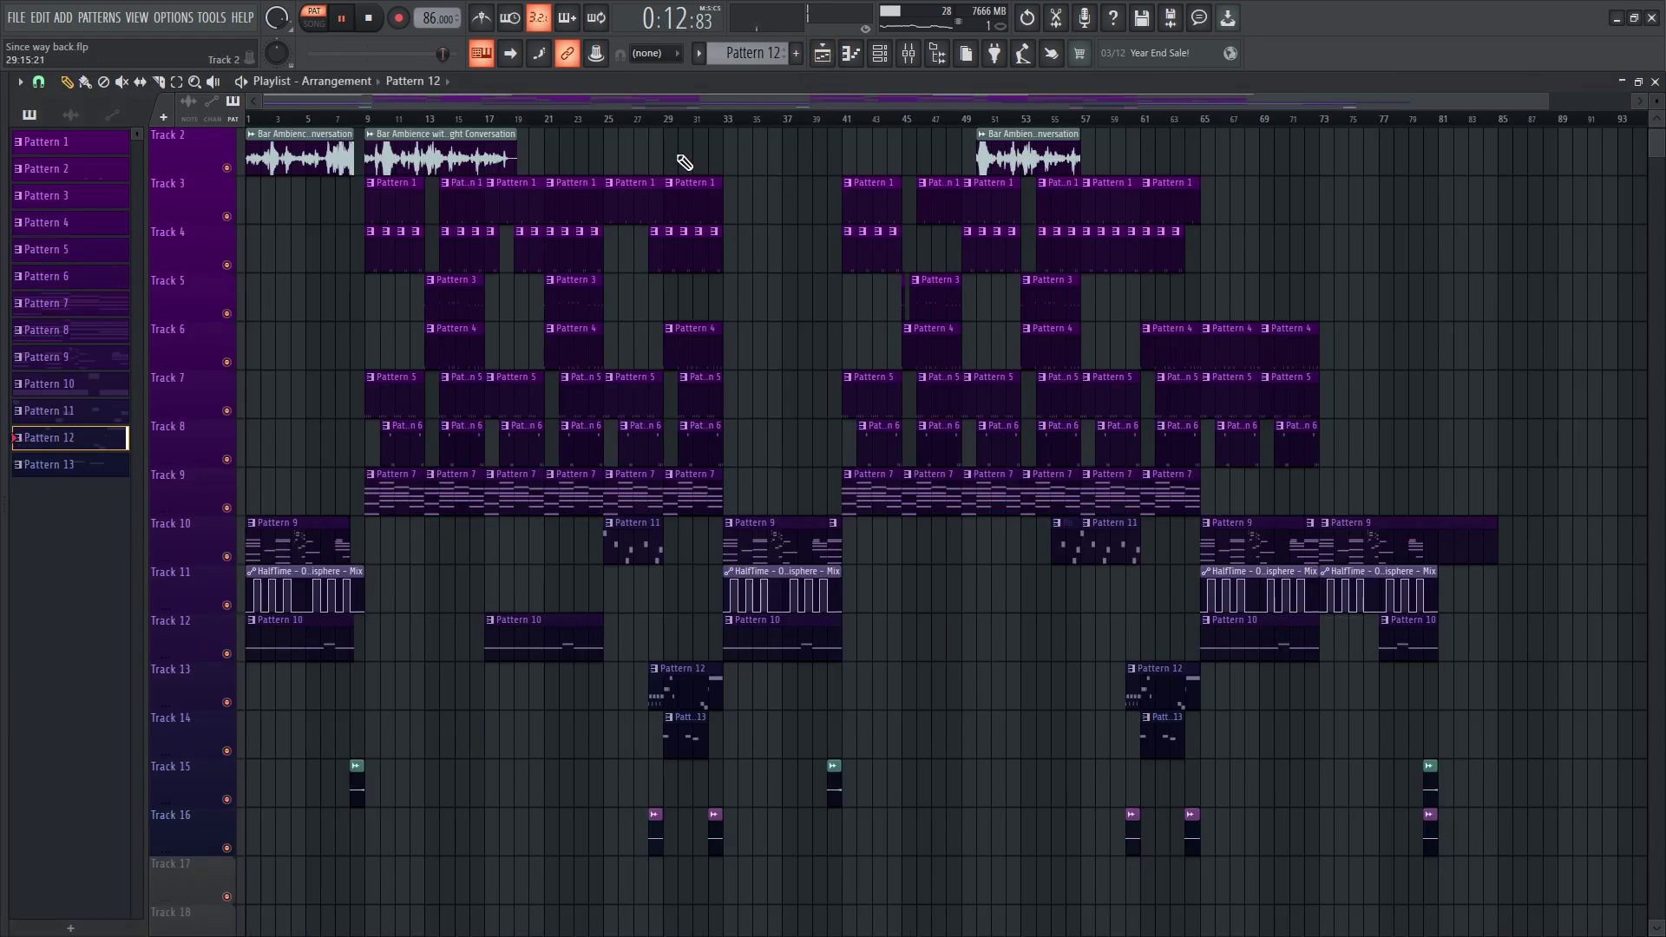
click(649, 119)
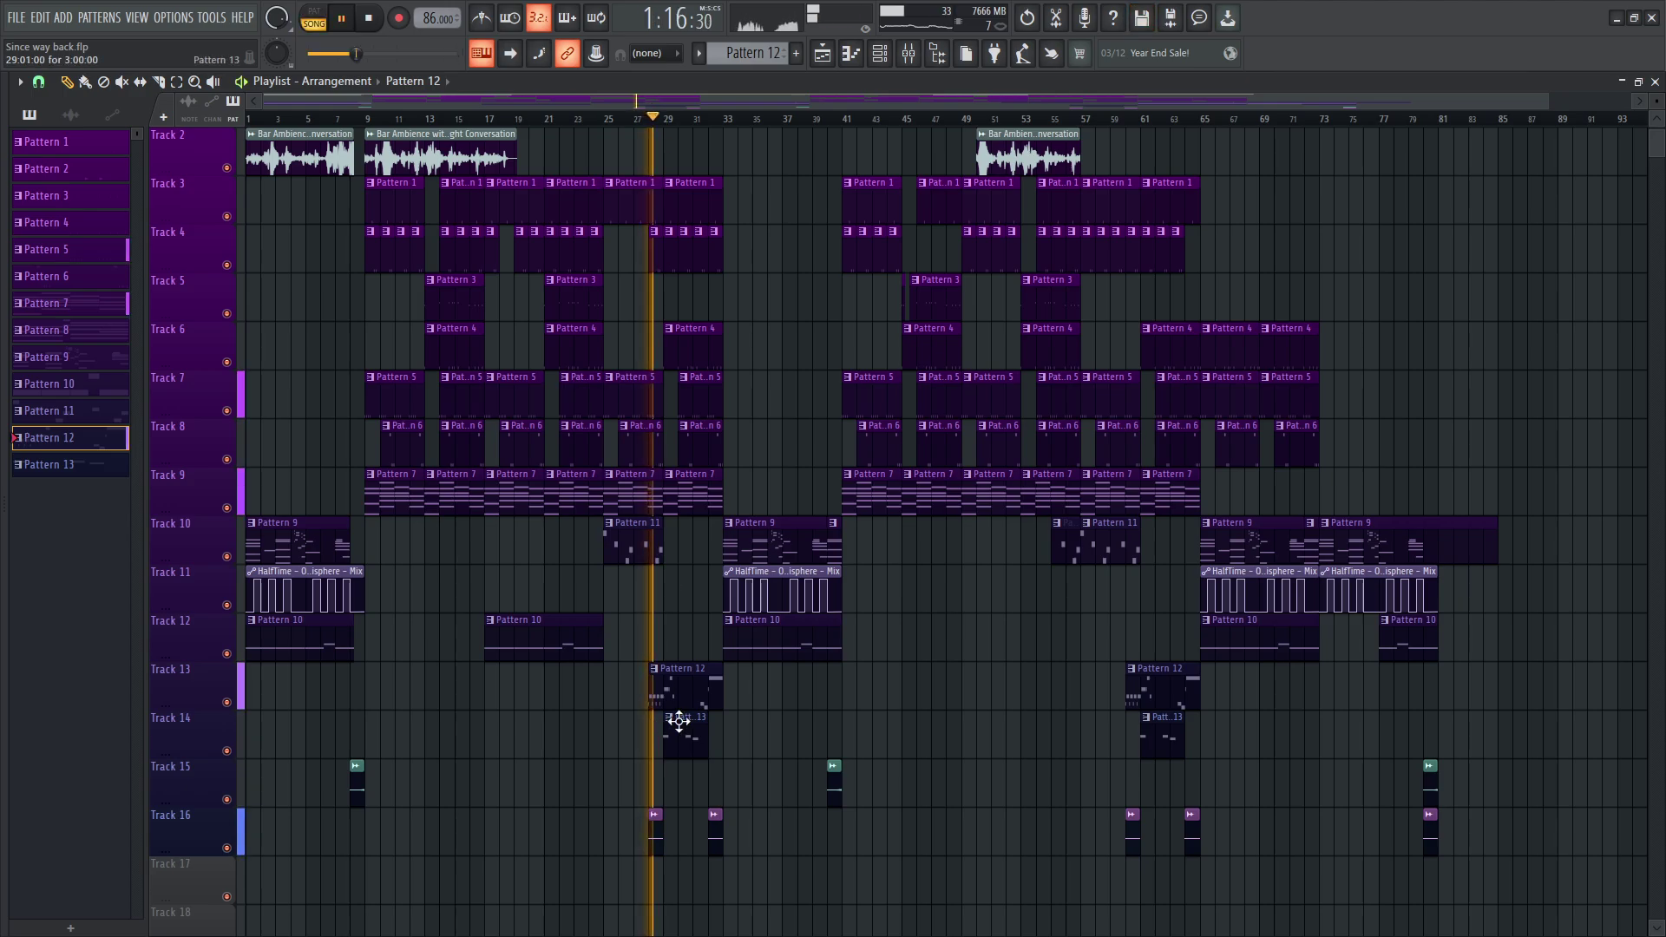
- Open Pattern 13's Perfect Sub notes and add a G4 note at the middle of bar 4
double_click(682, 723)
scroll(480, 628, down, 4)
scroll(171, 473, left, 3)
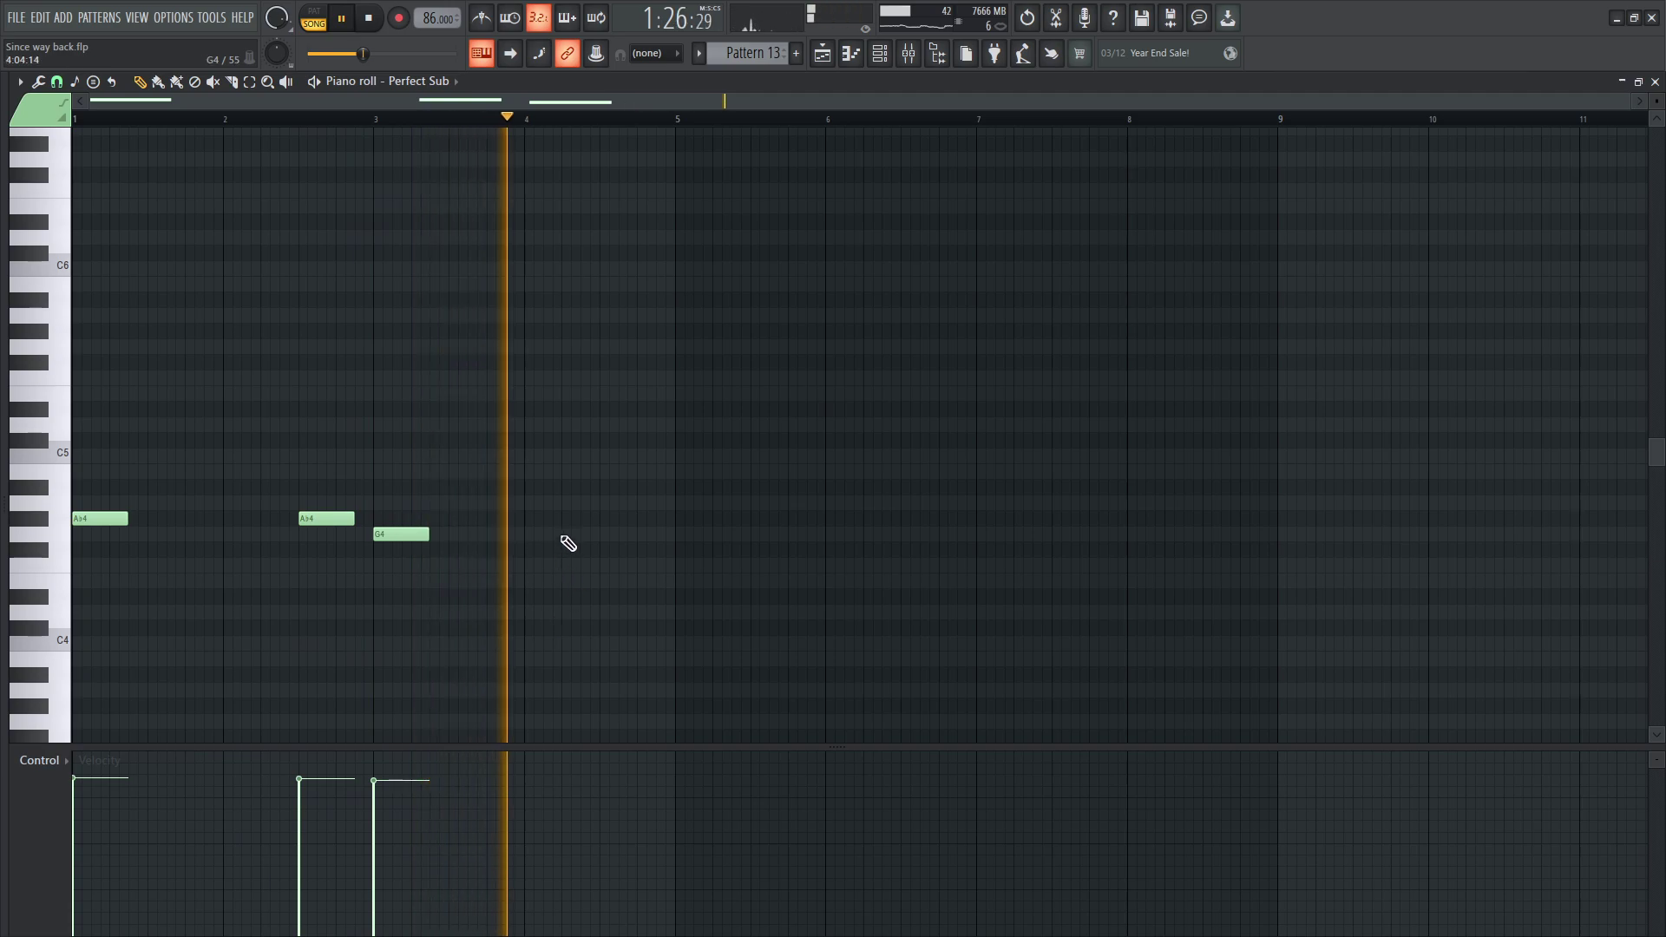
click(564, 534)
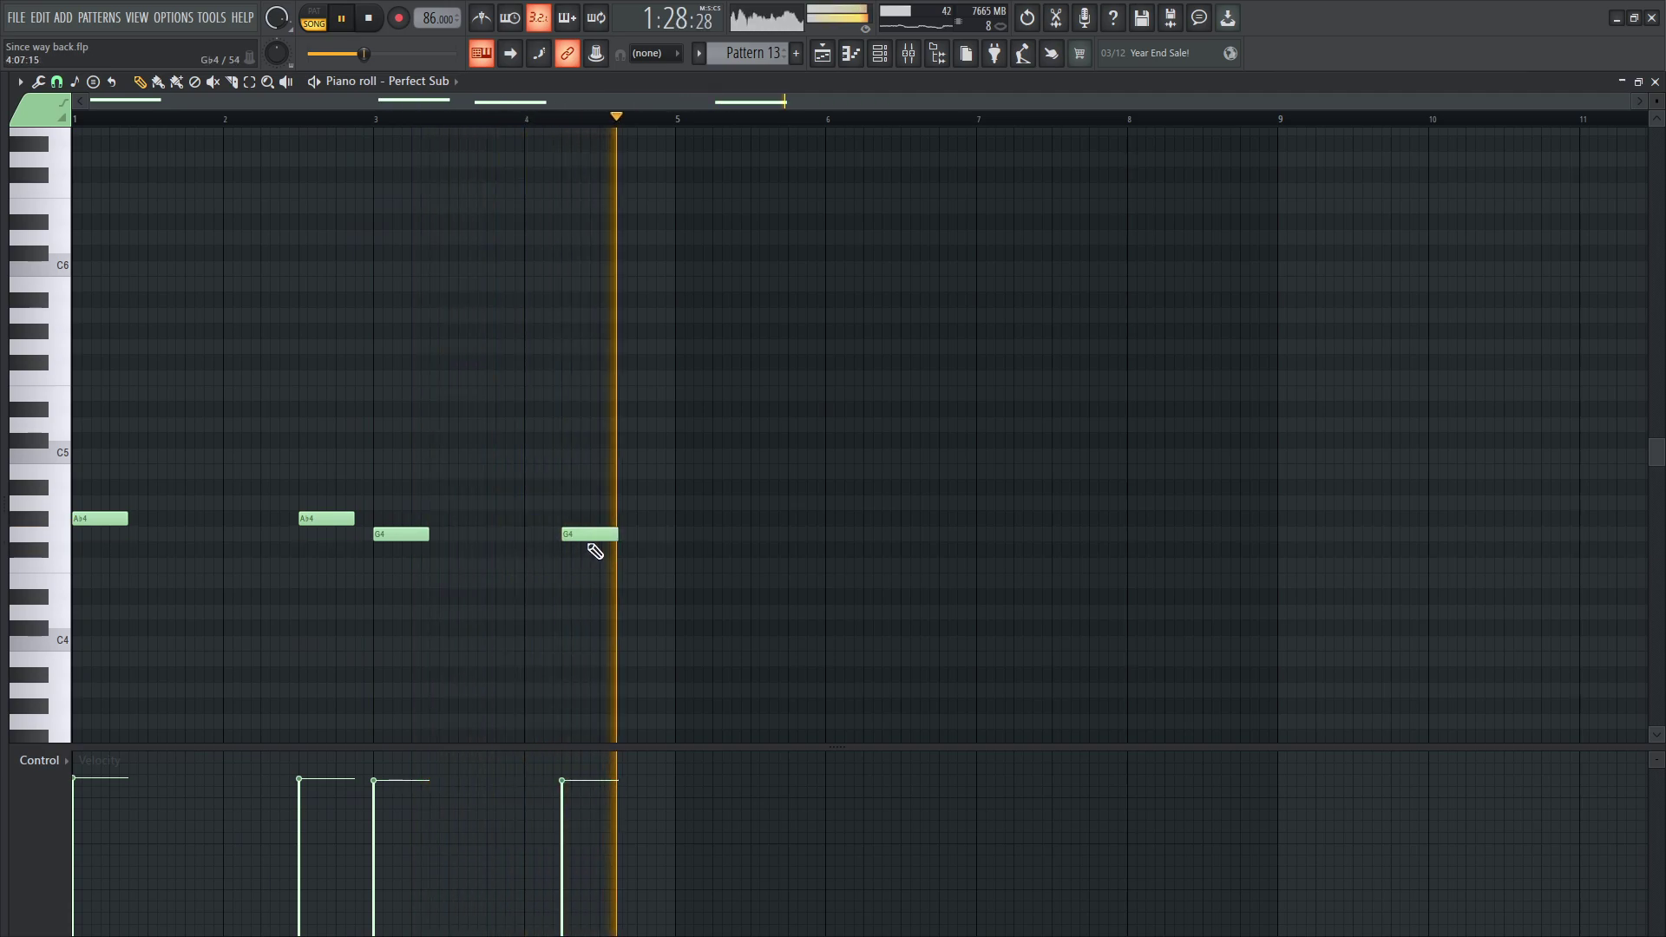
drag(588, 537, 622, 537)
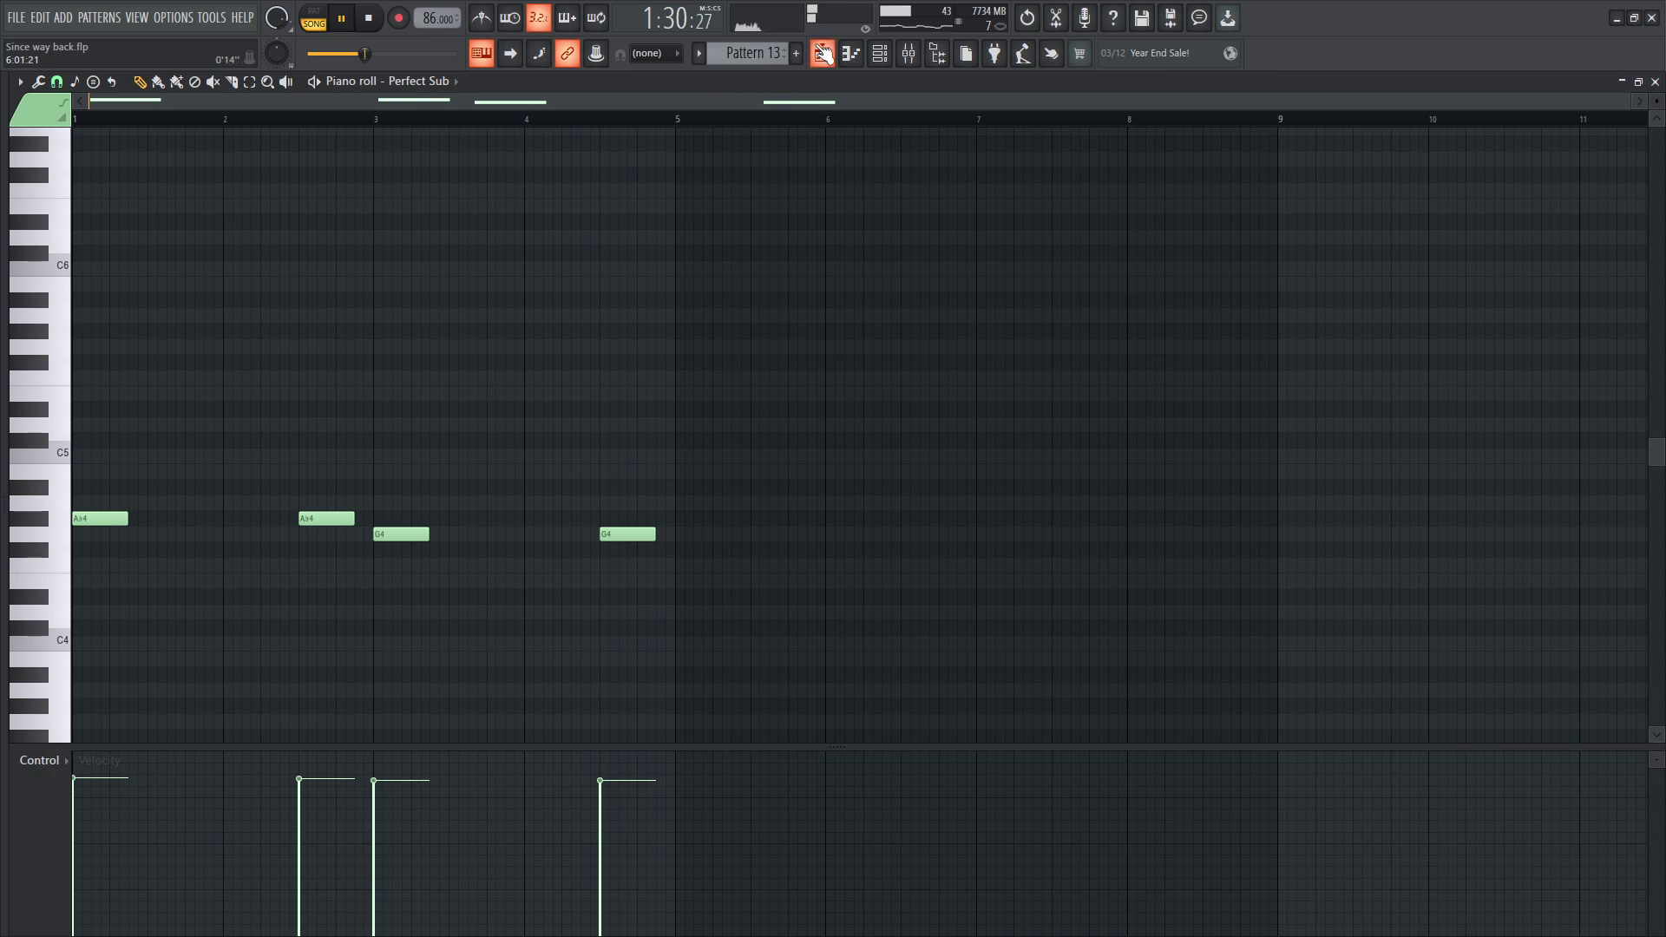
- Return to the playlist, save the project and switch to the empty Pattern 14
click(823, 53)
key(ctrl+s)
scroll(760, 57, up, 1)
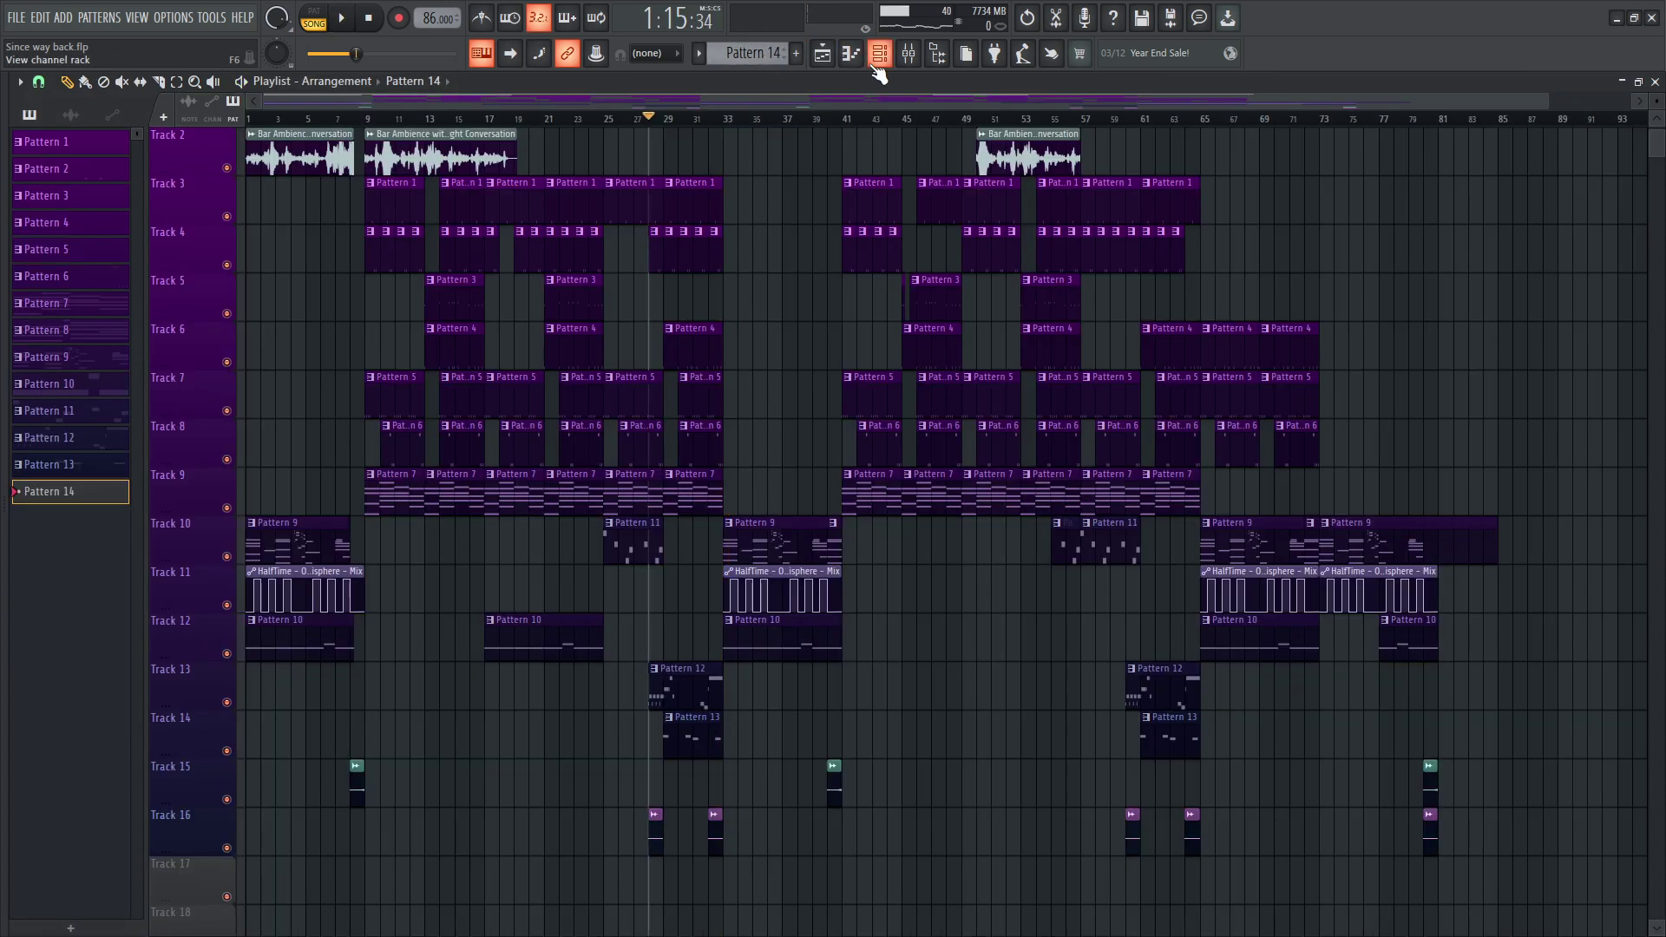
click(878, 59)
click(783, 219)
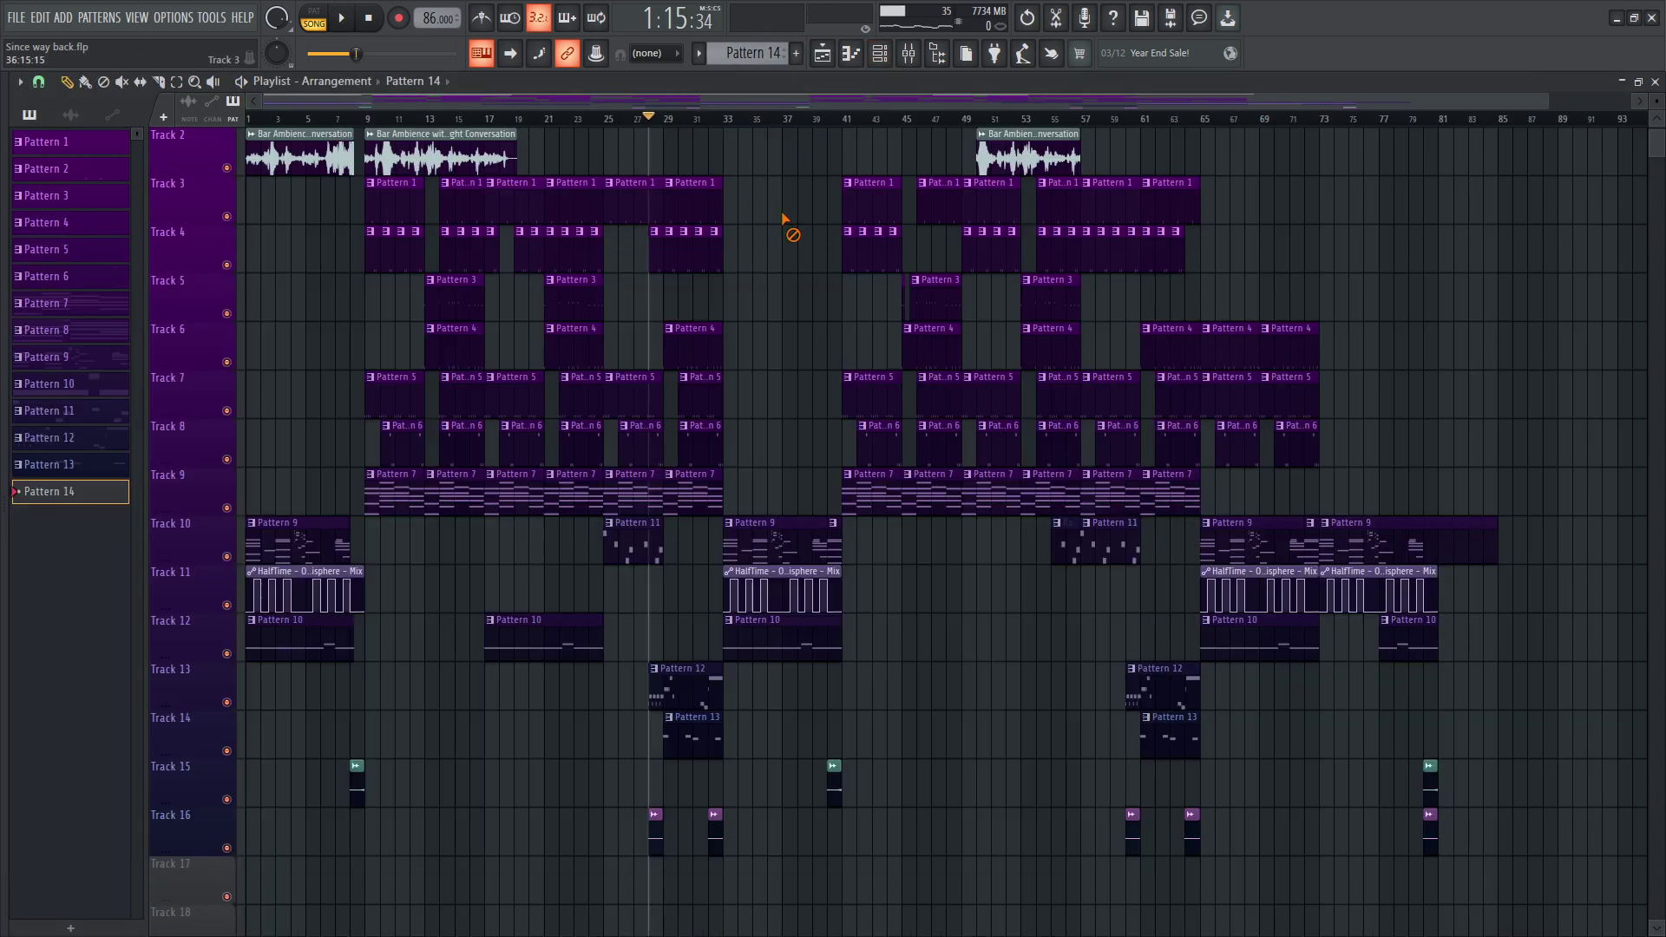
- Open the Bar Ambience audio clip's settings, try a different channel volume and undo the volume tweak
double_click(439, 167)
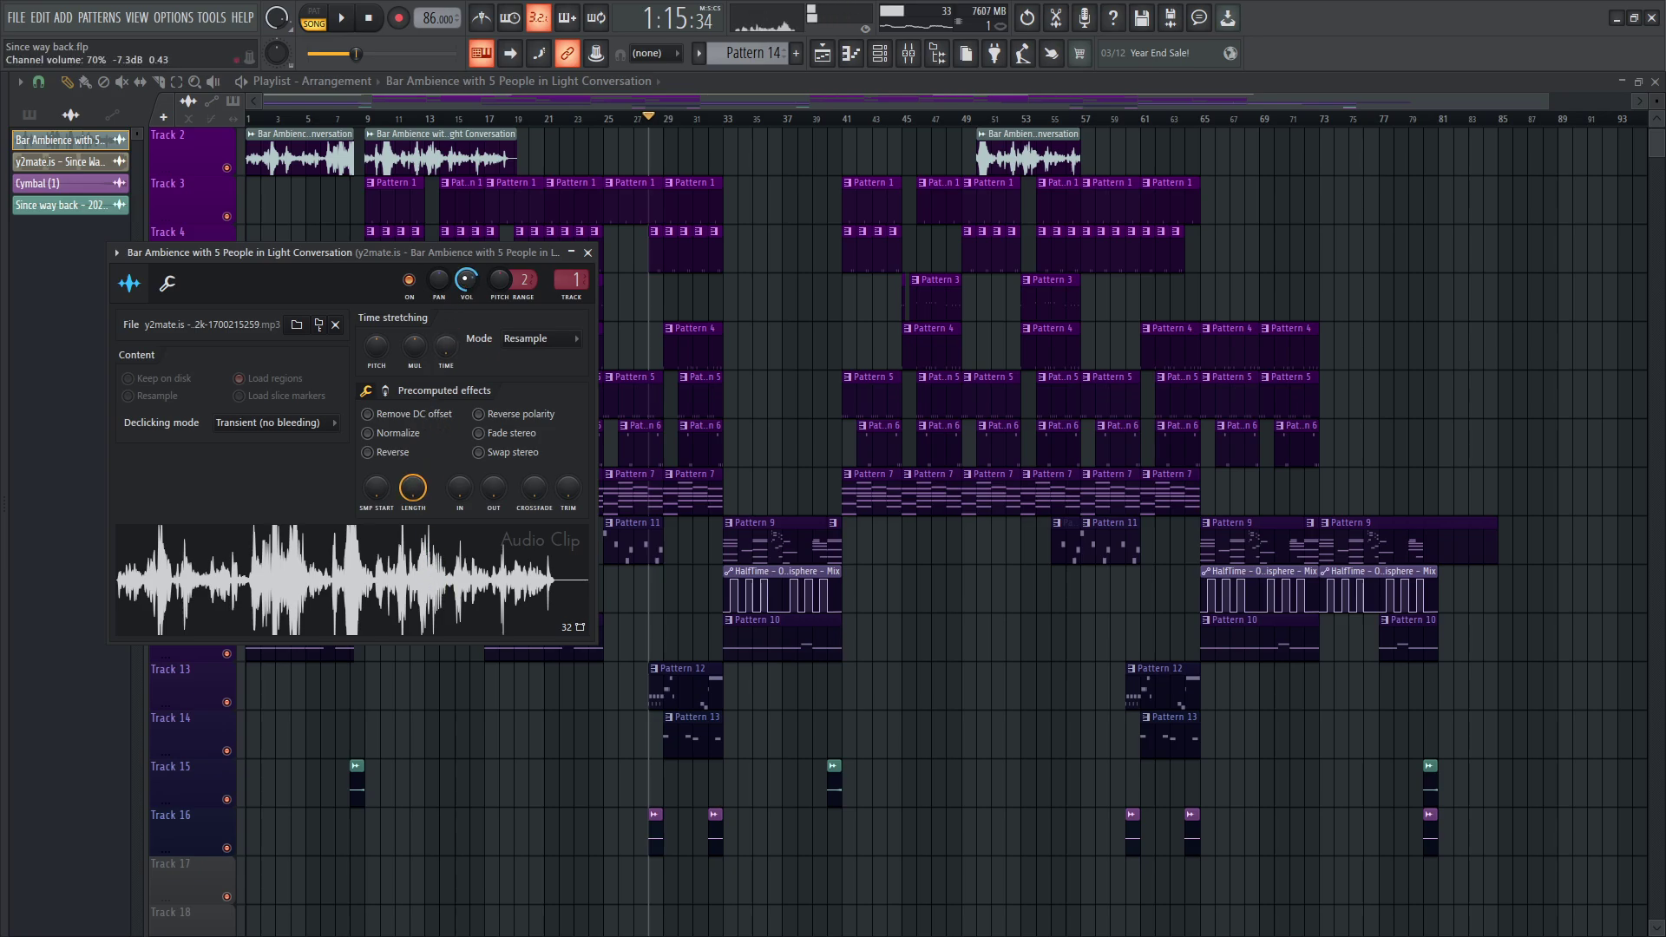
right_click(467, 279)
click(495, 287)
key(ctrl+z)
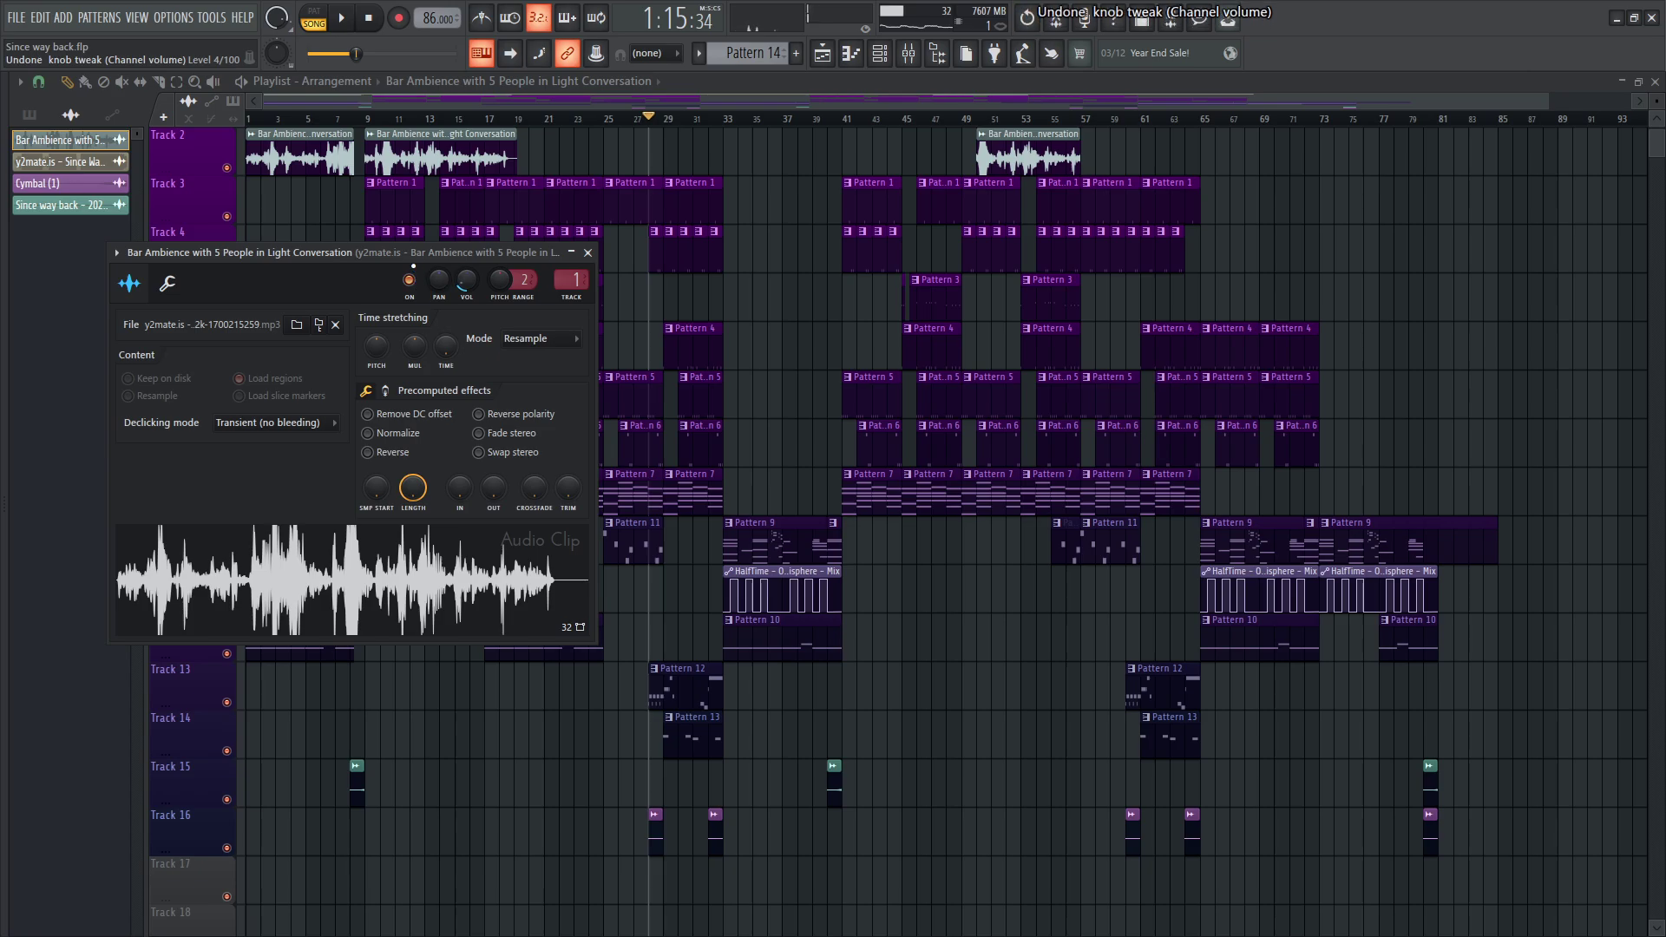
key(space)
key(space)
- Examine the audio clip settings of Cymbal (1) and Since way back - 2023-Dec-04, closing each one
click(91, 185)
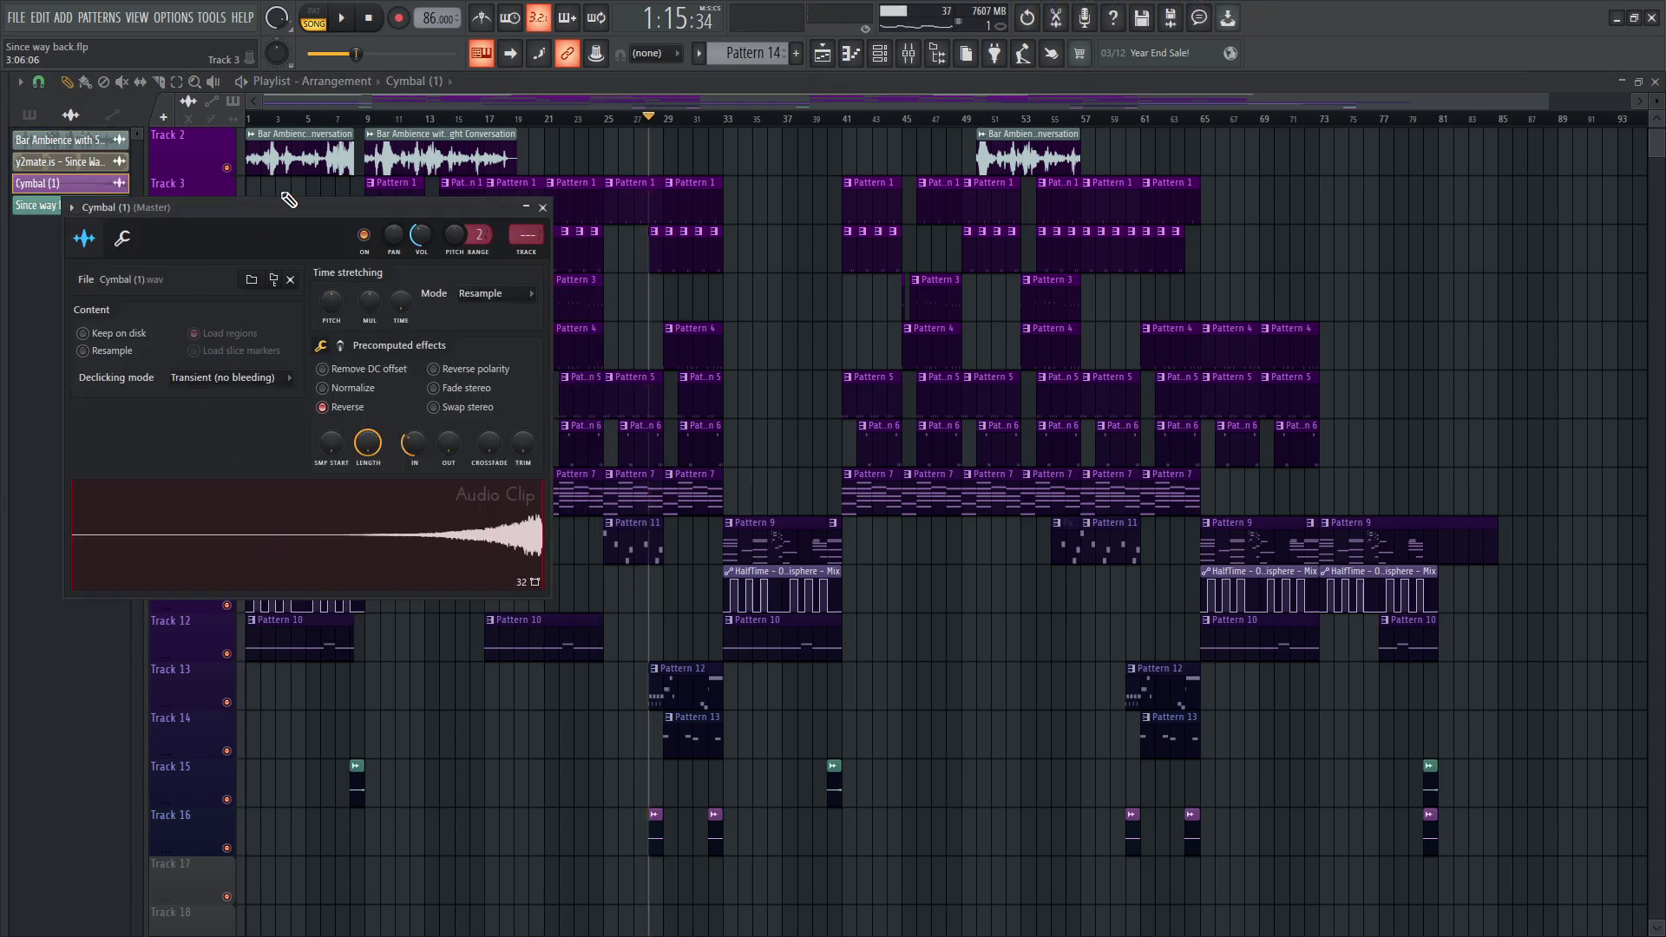
key(Escape)
drag(104, 206, 223, 448)
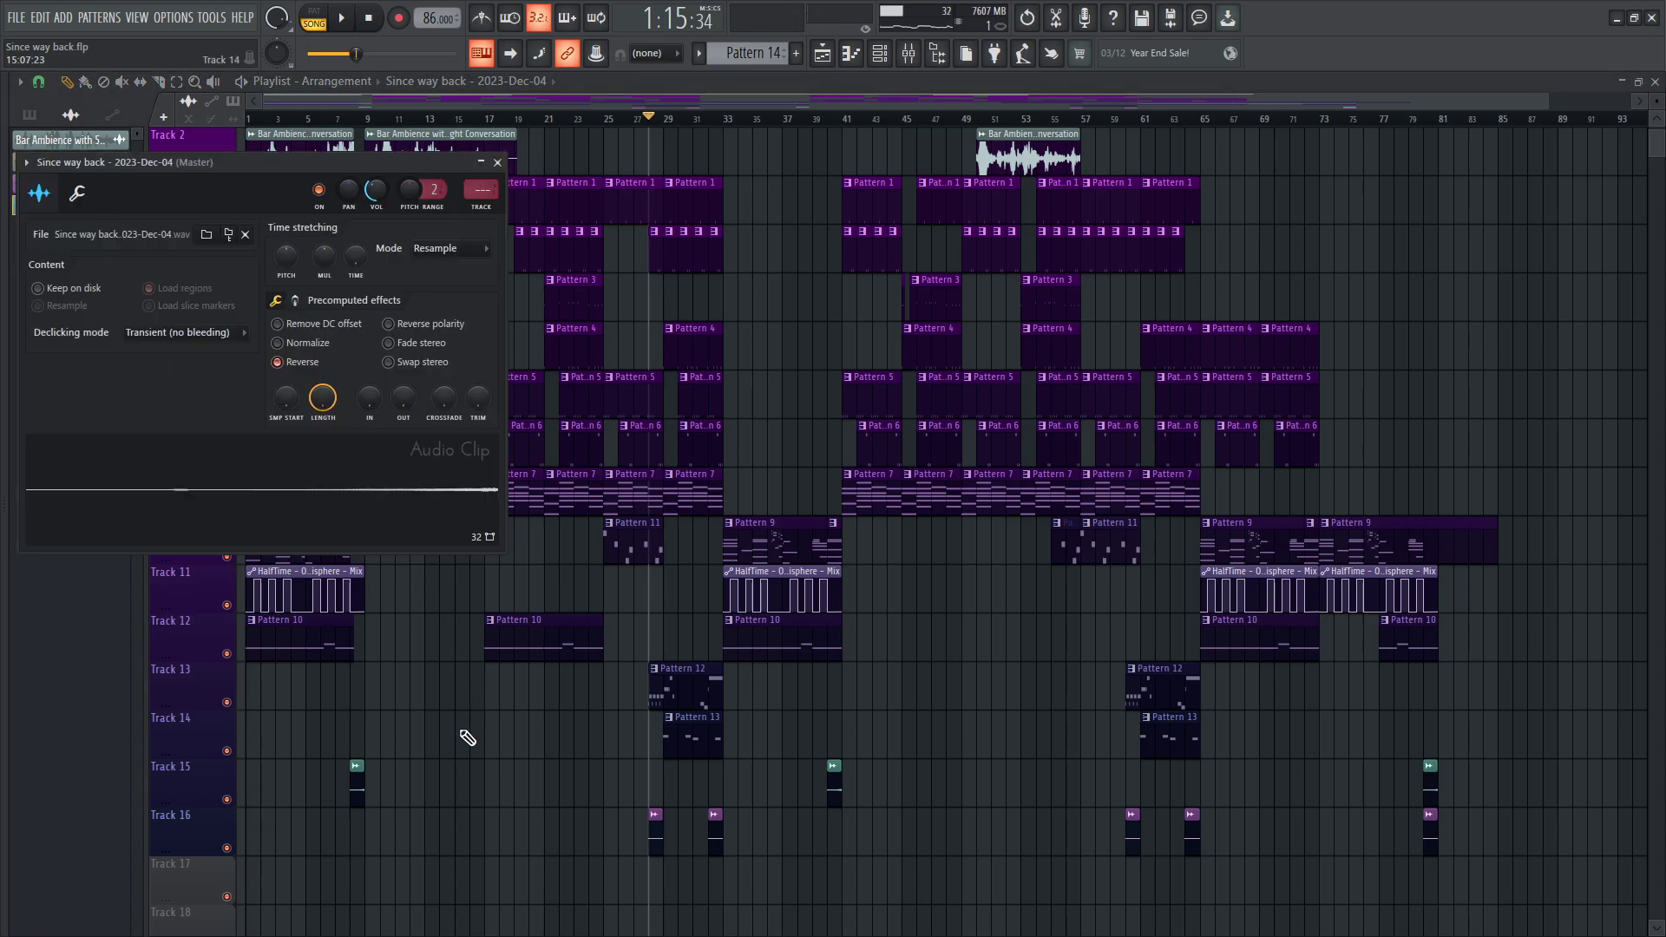
key(Escape)
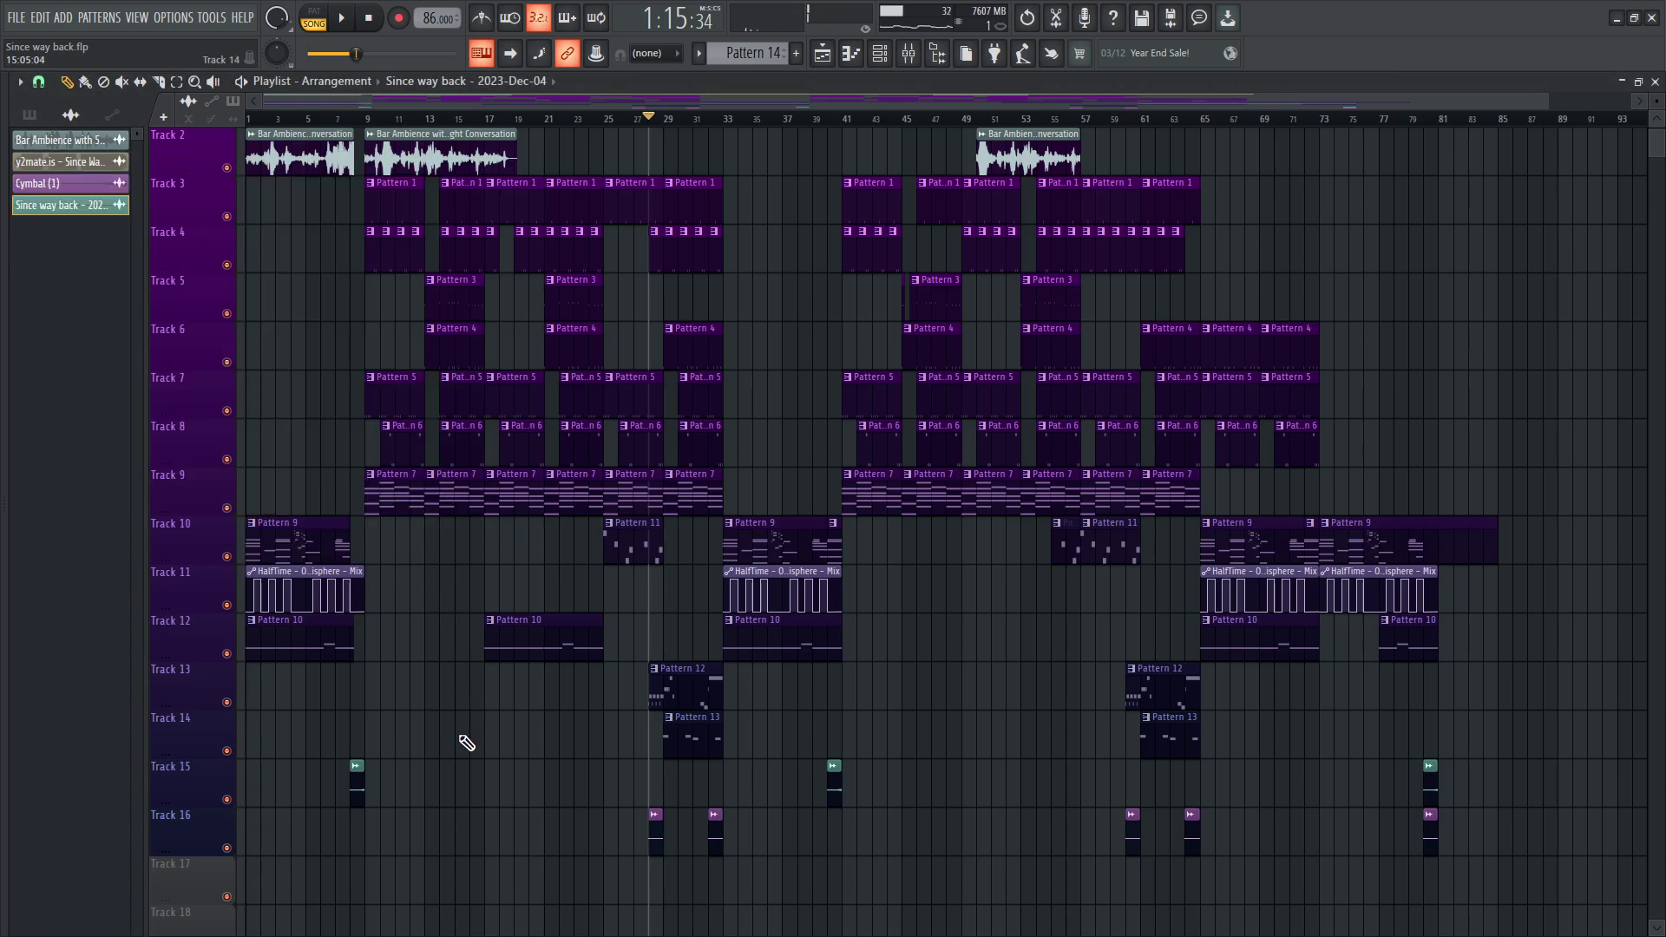
- Play the arrangement from about bar 6 into the drum section and stop playback
click(334, 121)
key(space)
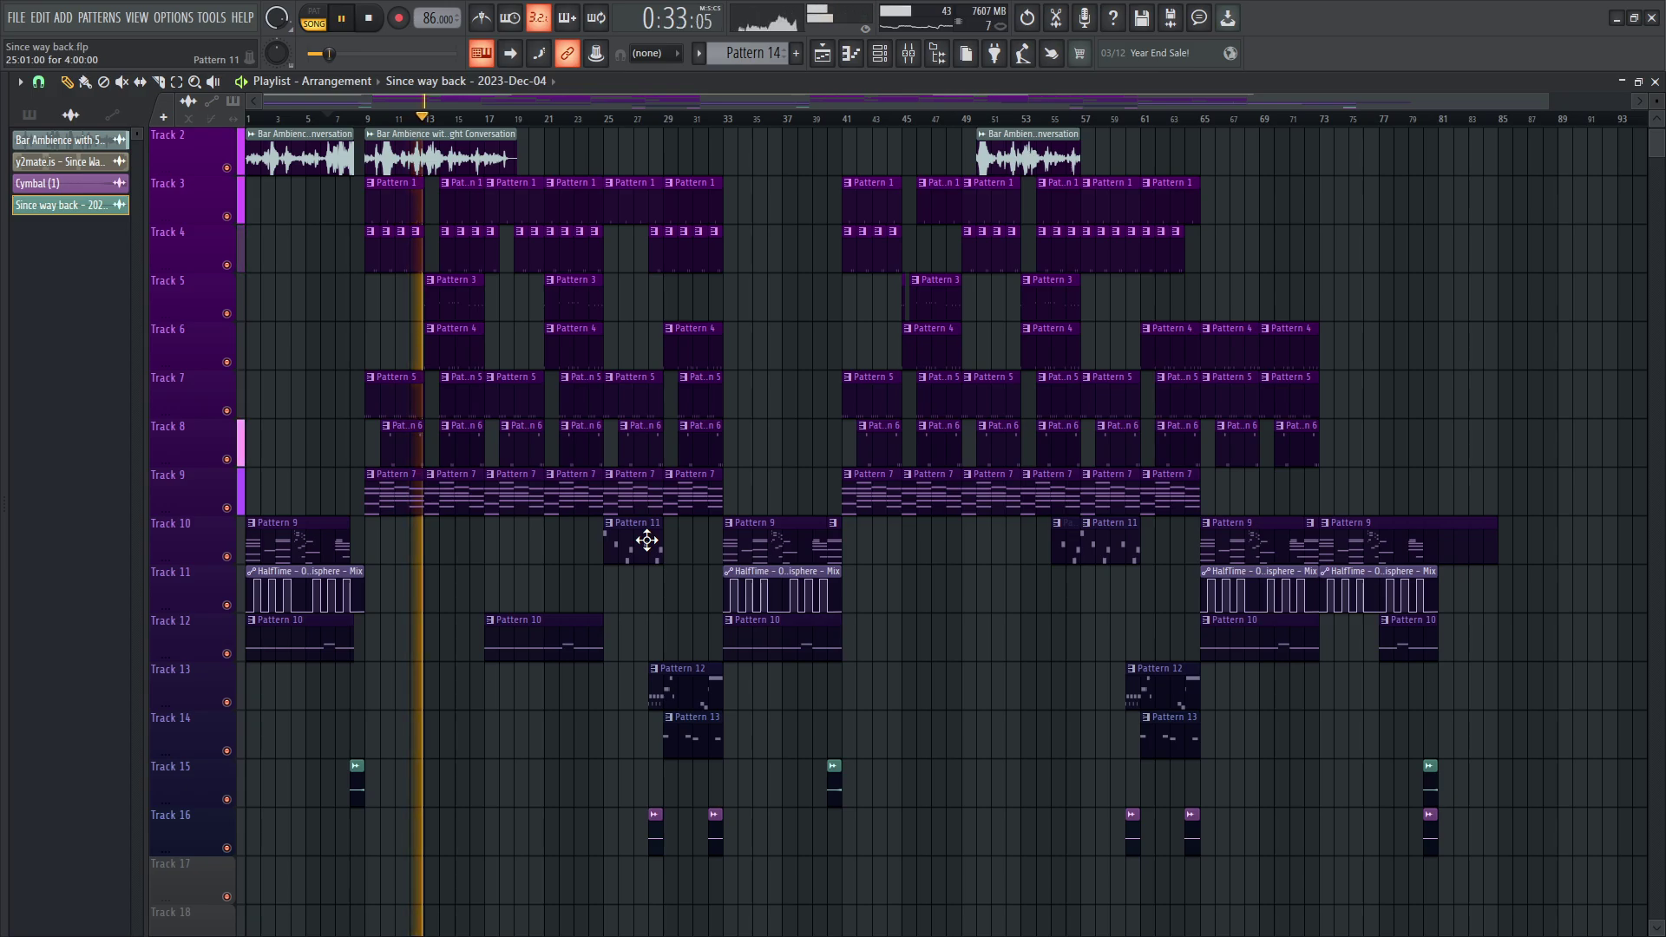
key(space)
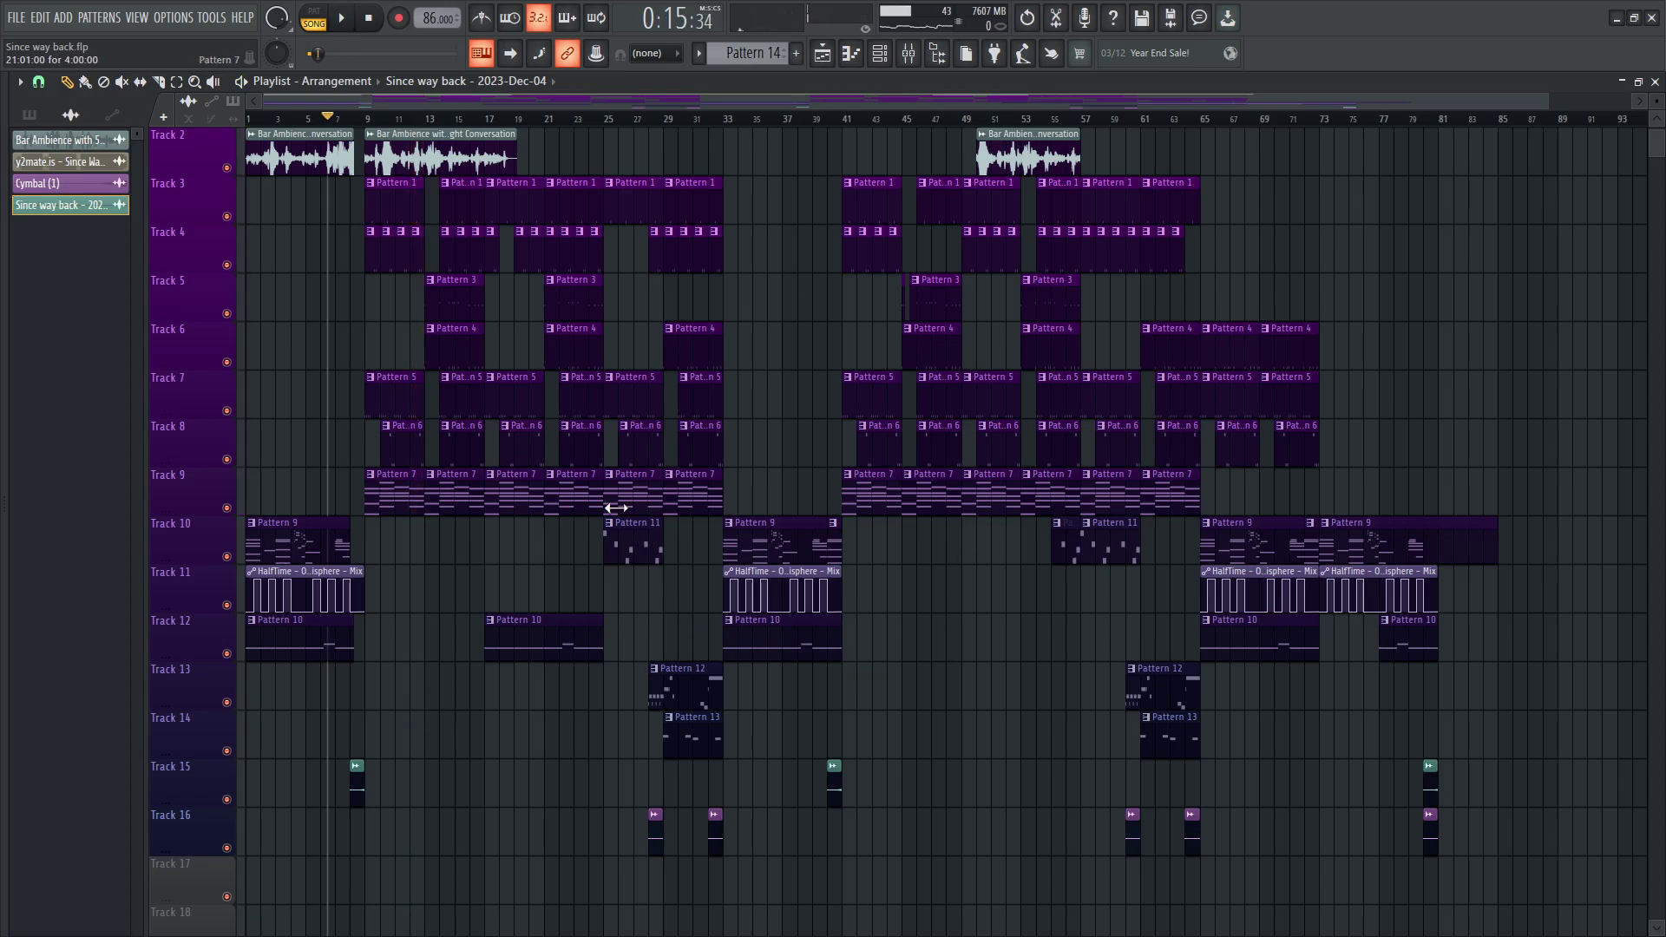